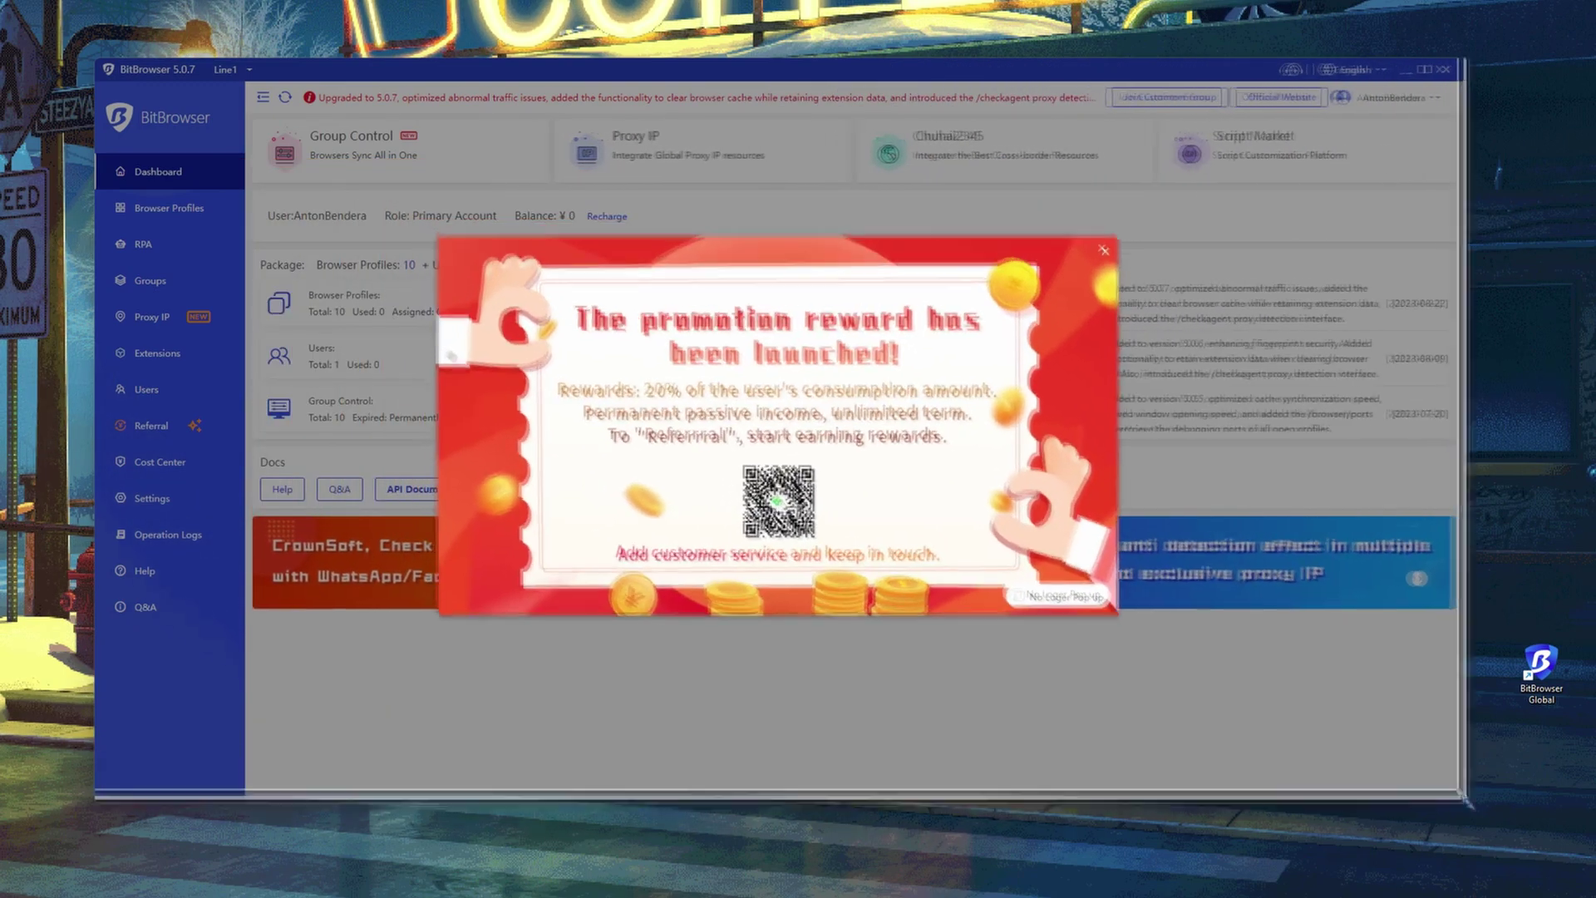
Dismiss the promotion announcement and go to the empty Browser Profiles list.
{"action": "left_click", "coordinate": [1109, 272]}
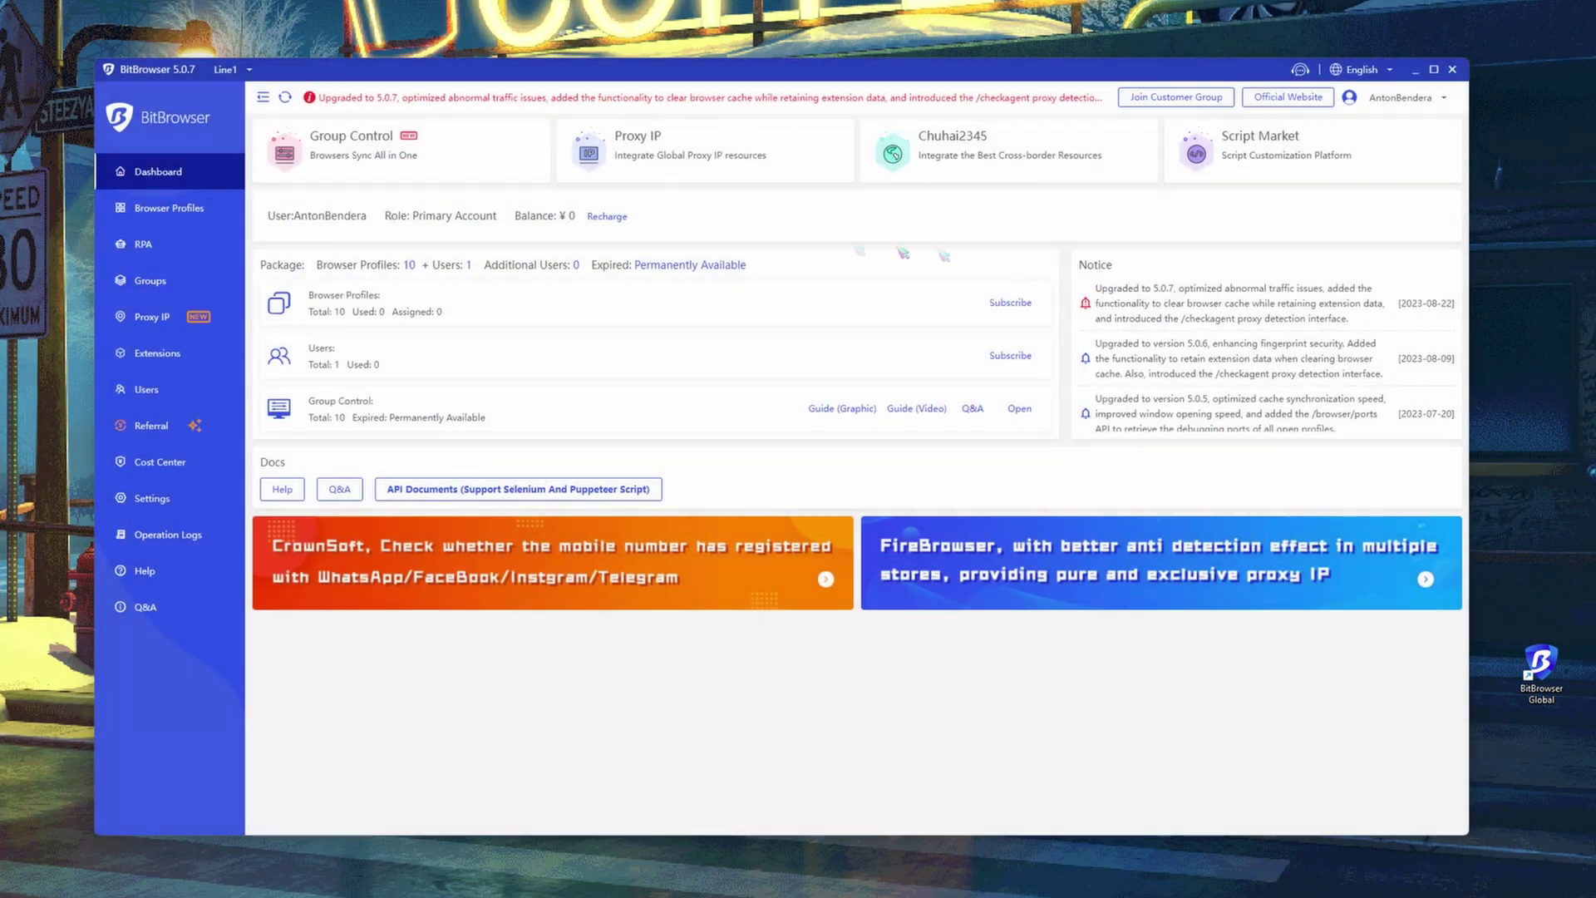
{"action": "left_click", "coordinate": [192, 208]}
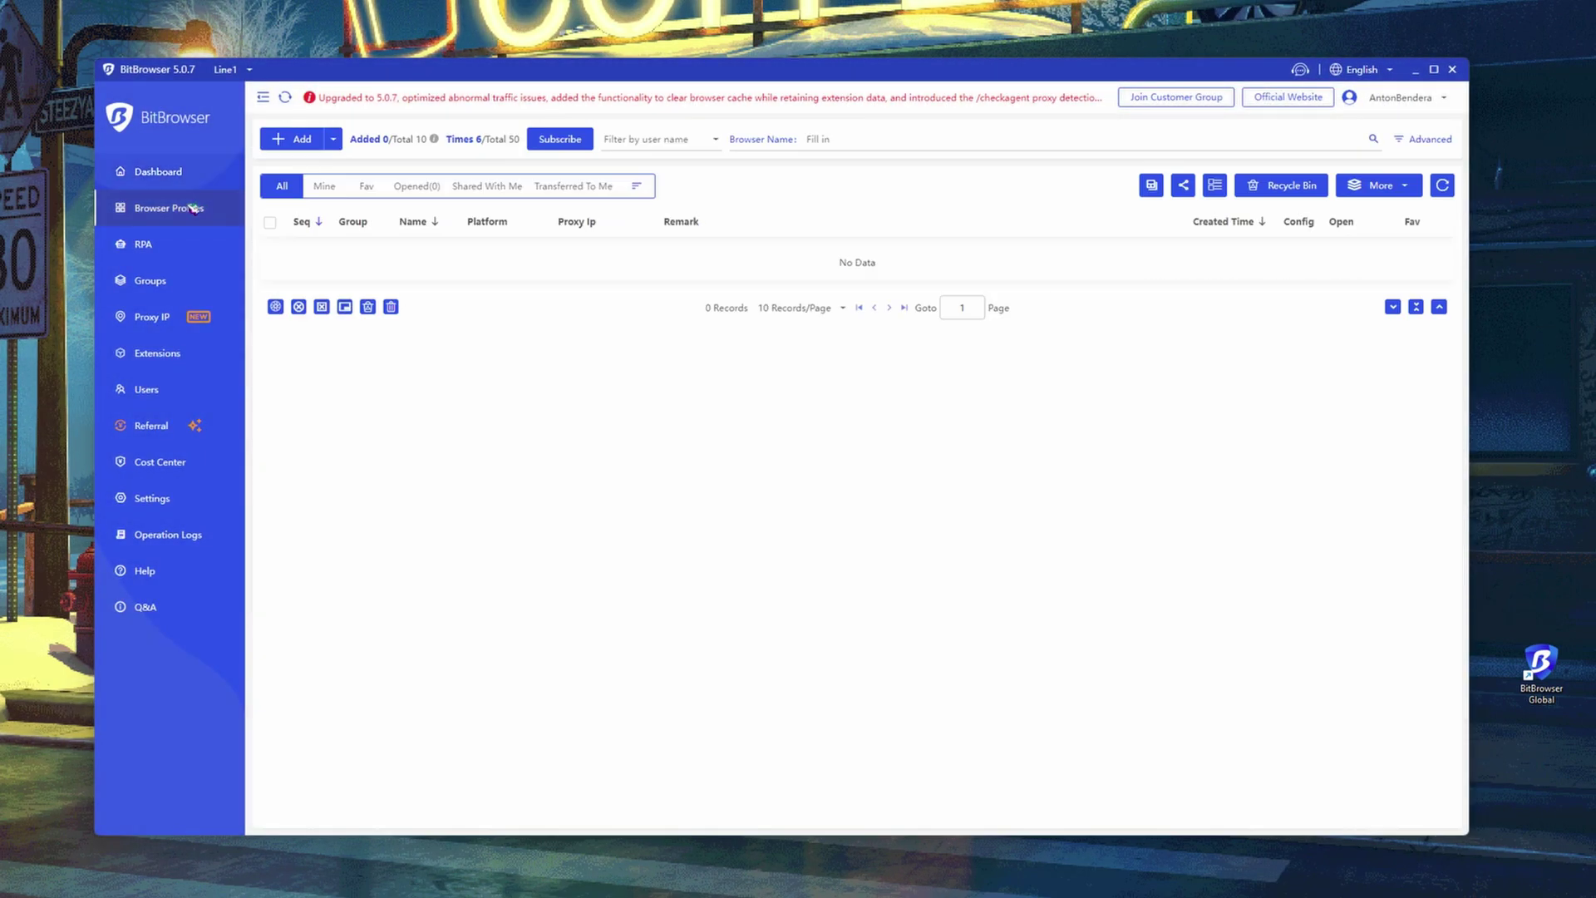
Start a new profile named 'basic', browsing the Group and Platform lists without choosing either.
{"action": "left_click", "coordinate": [302, 141]}
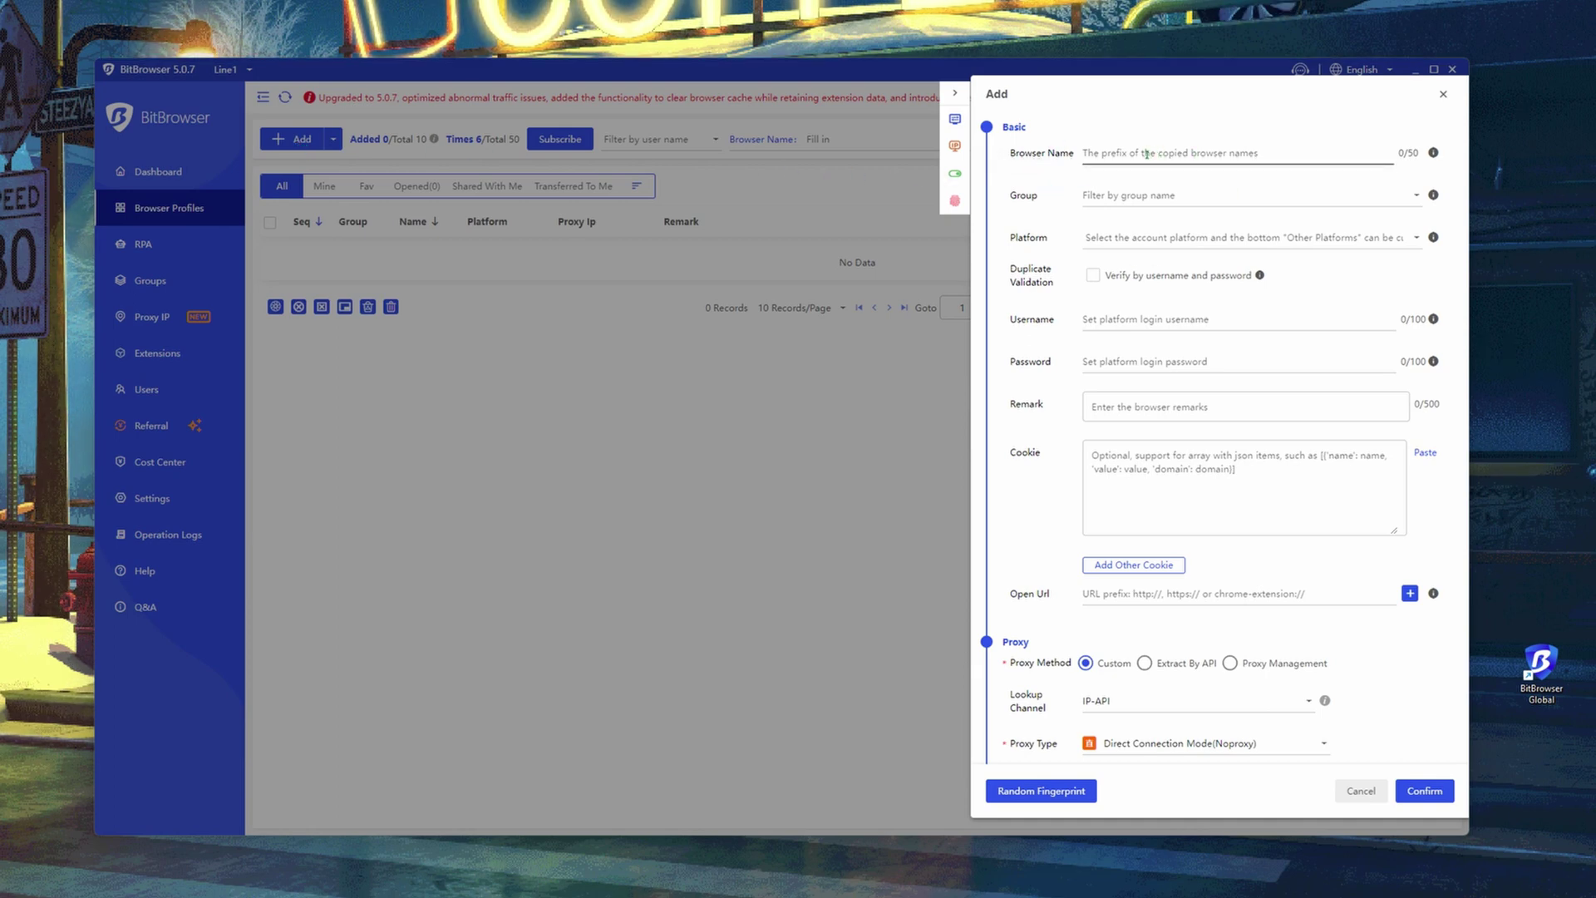
{"action": "left_click", "coordinate": [1144, 154]}
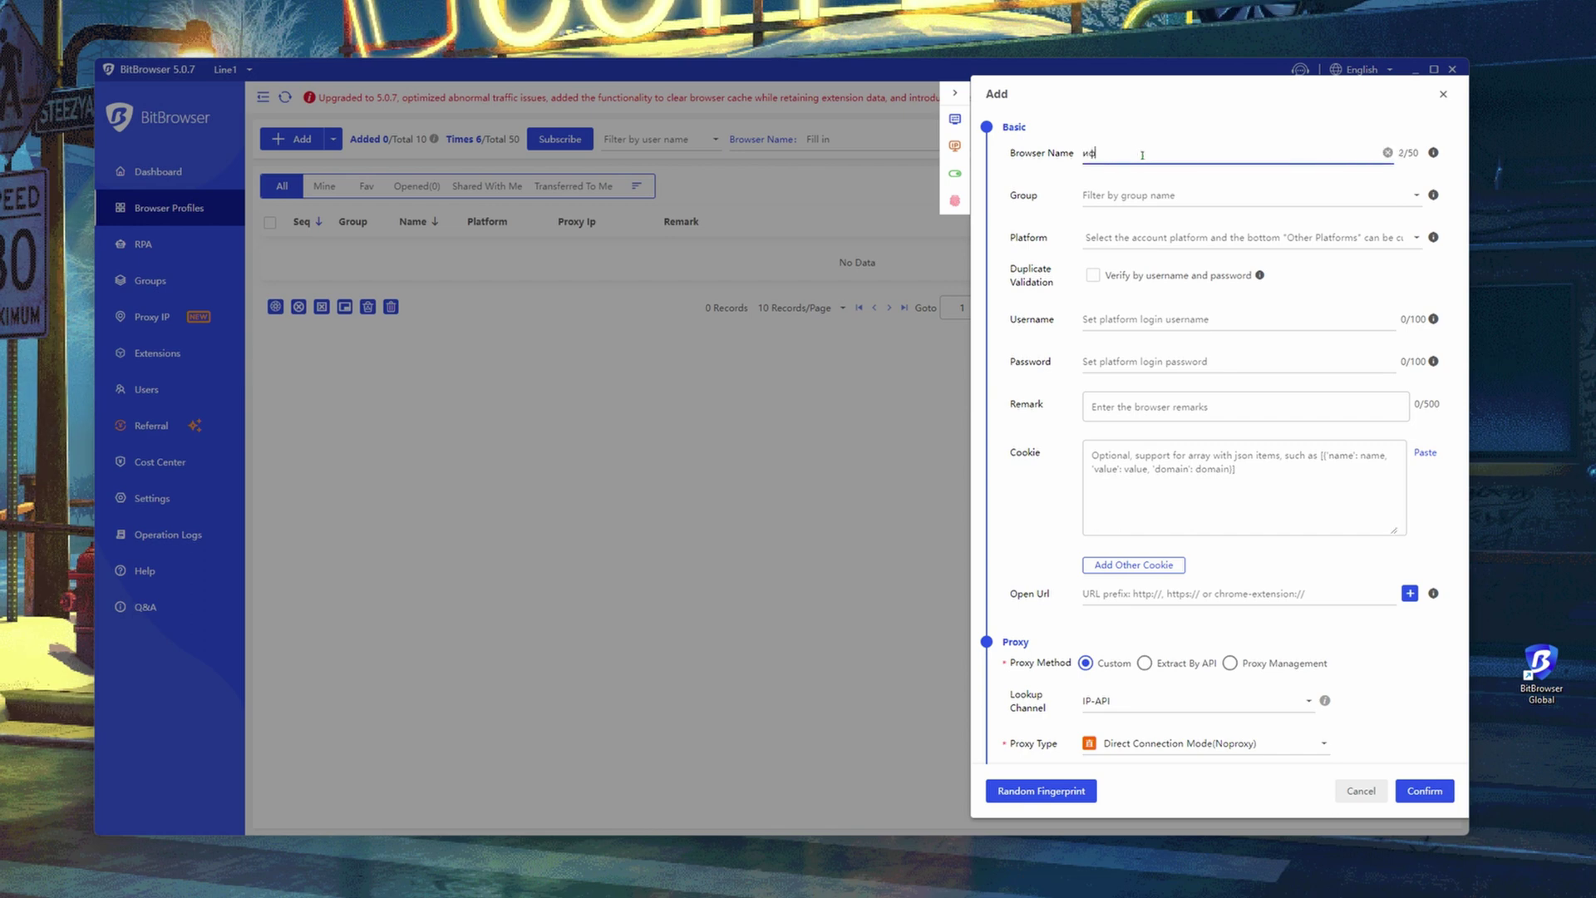
{"action": "type", "text": "bai"}
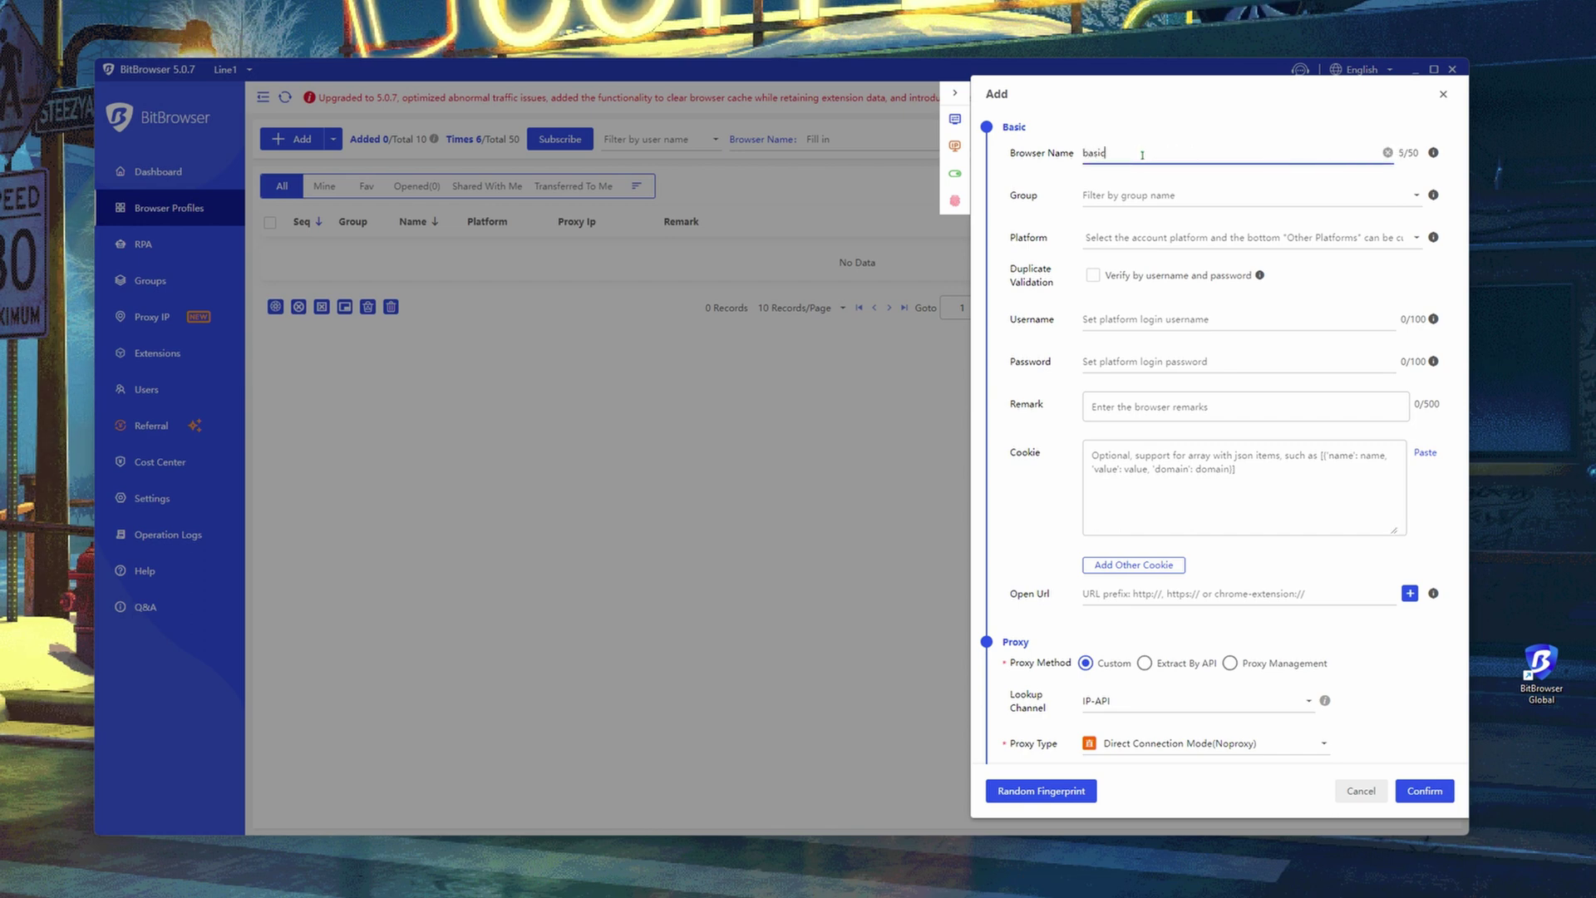
{"action": "left_click", "coordinate": [1178, 189]}
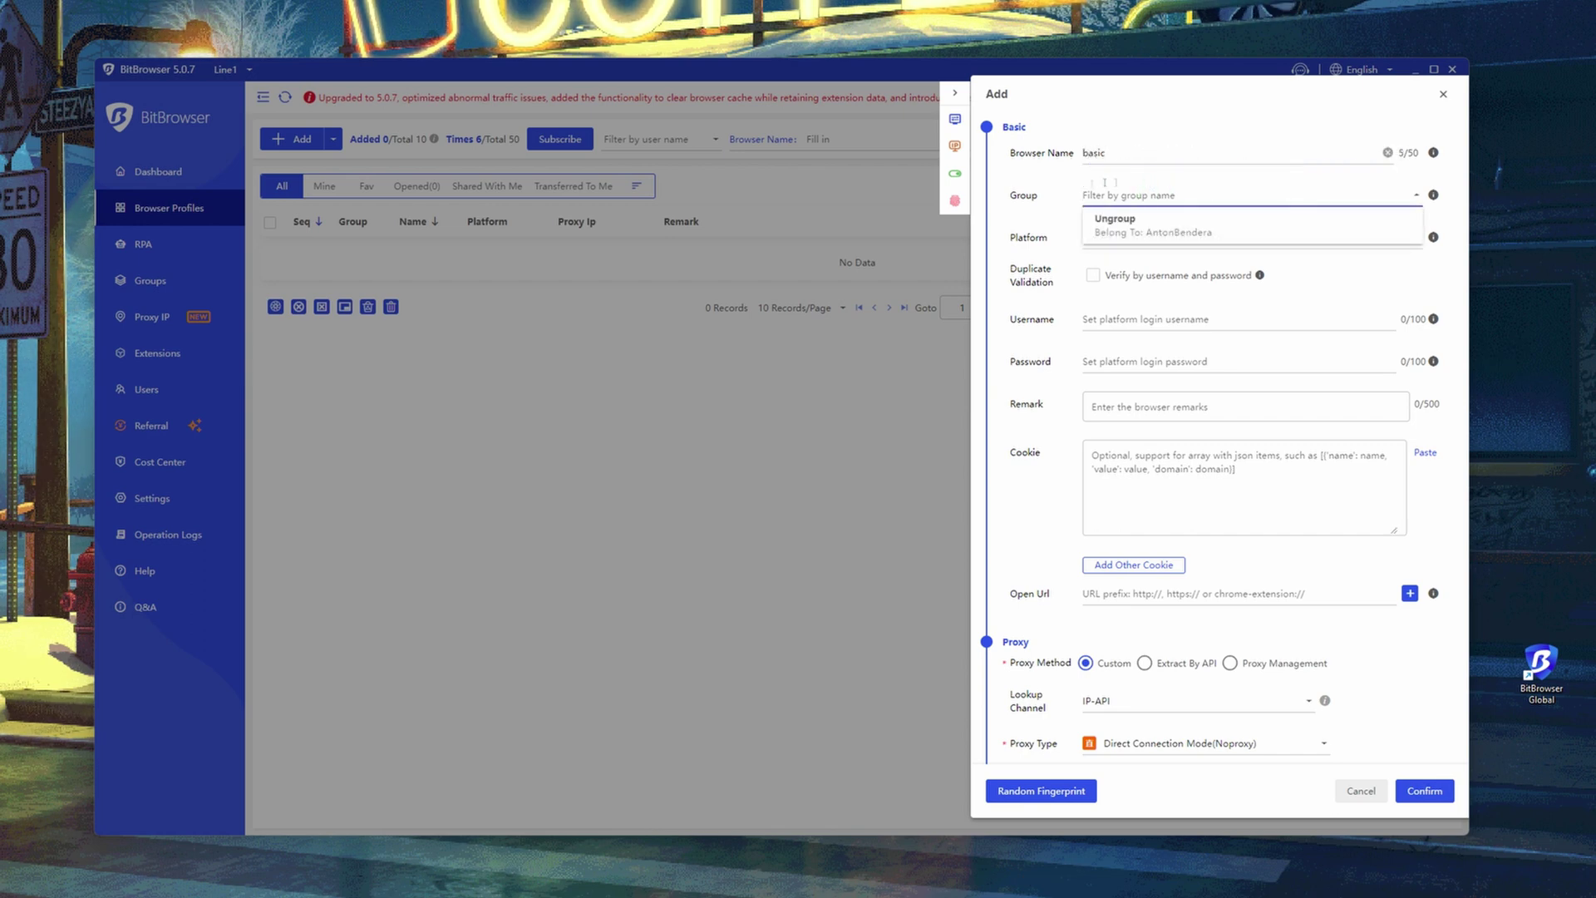
{"action": "left_click", "coordinate": [1111, 239]}
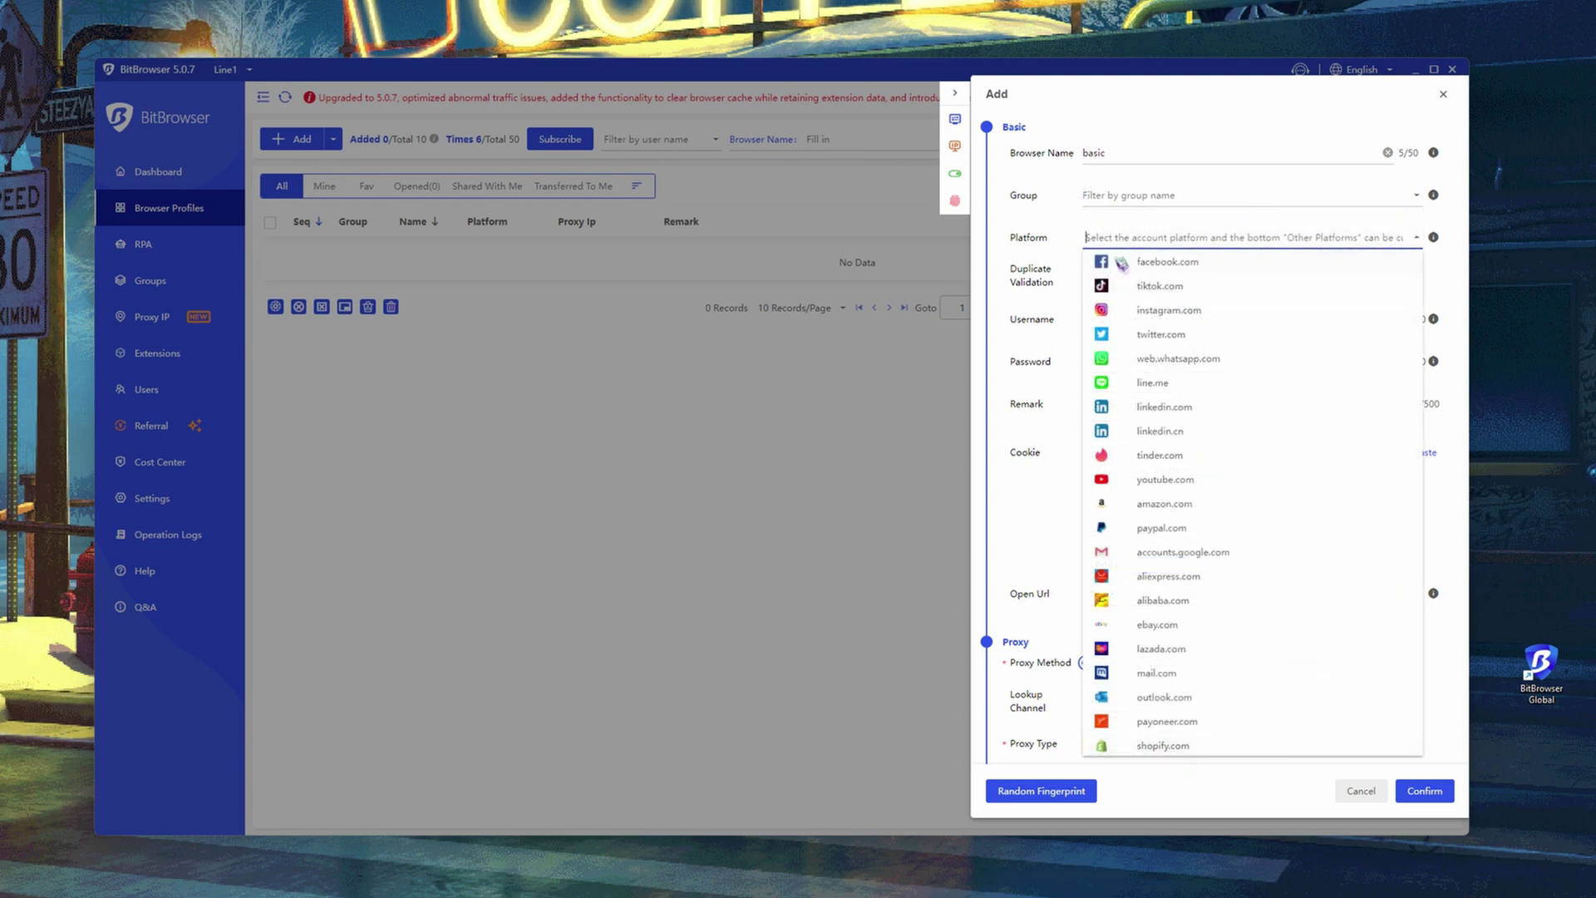
{"action": "left_click", "coordinate": [1063, 285]}
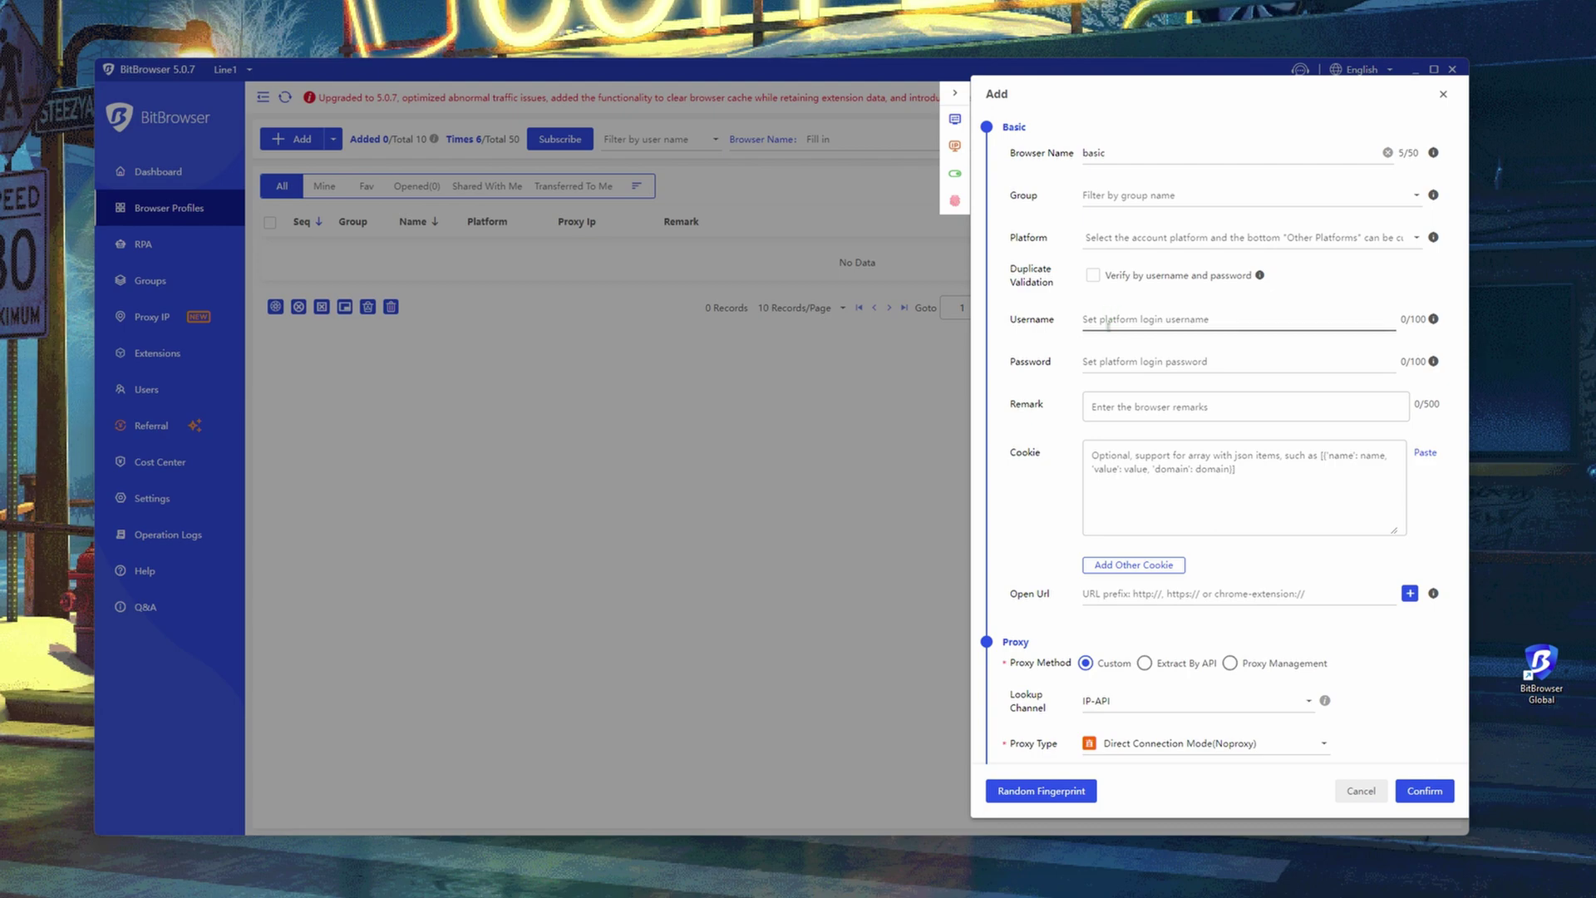
Scroll to the new profile's Proxy section and choose HTTP as the proxy type.
{"action": "left_click", "coordinate": [1118, 447]}
{"action": "scroll", "coordinate": [1118, 445], "scroll_direction": "down", "scroll_amount": 1}
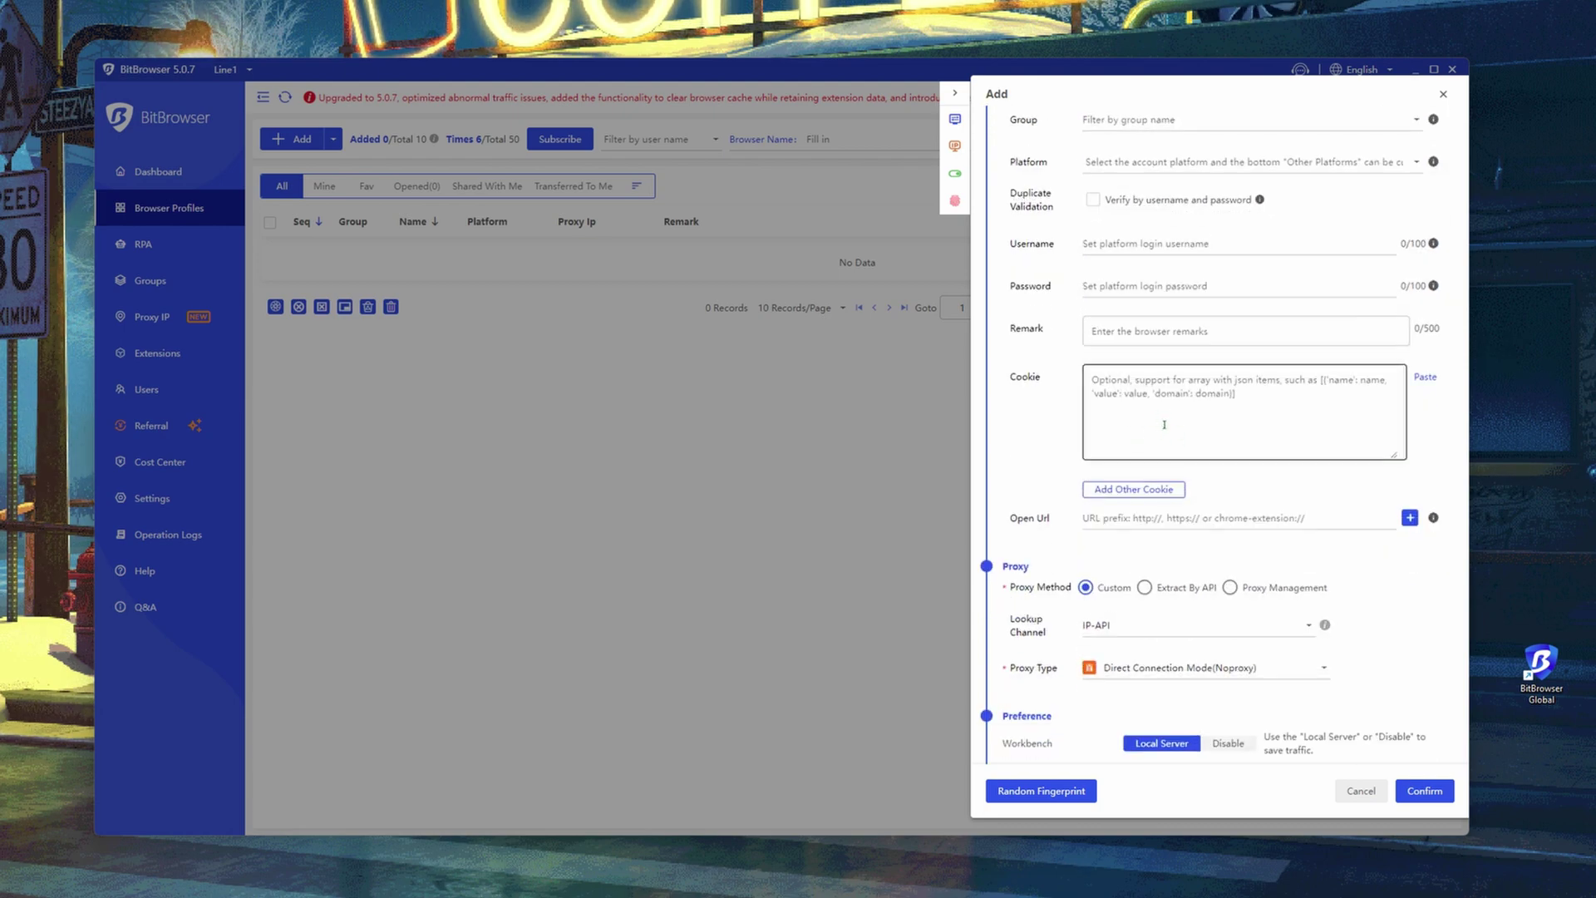
{"action": "scroll", "coordinate": [1164, 419], "scroll_direction": "down", "scroll_amount": 3}
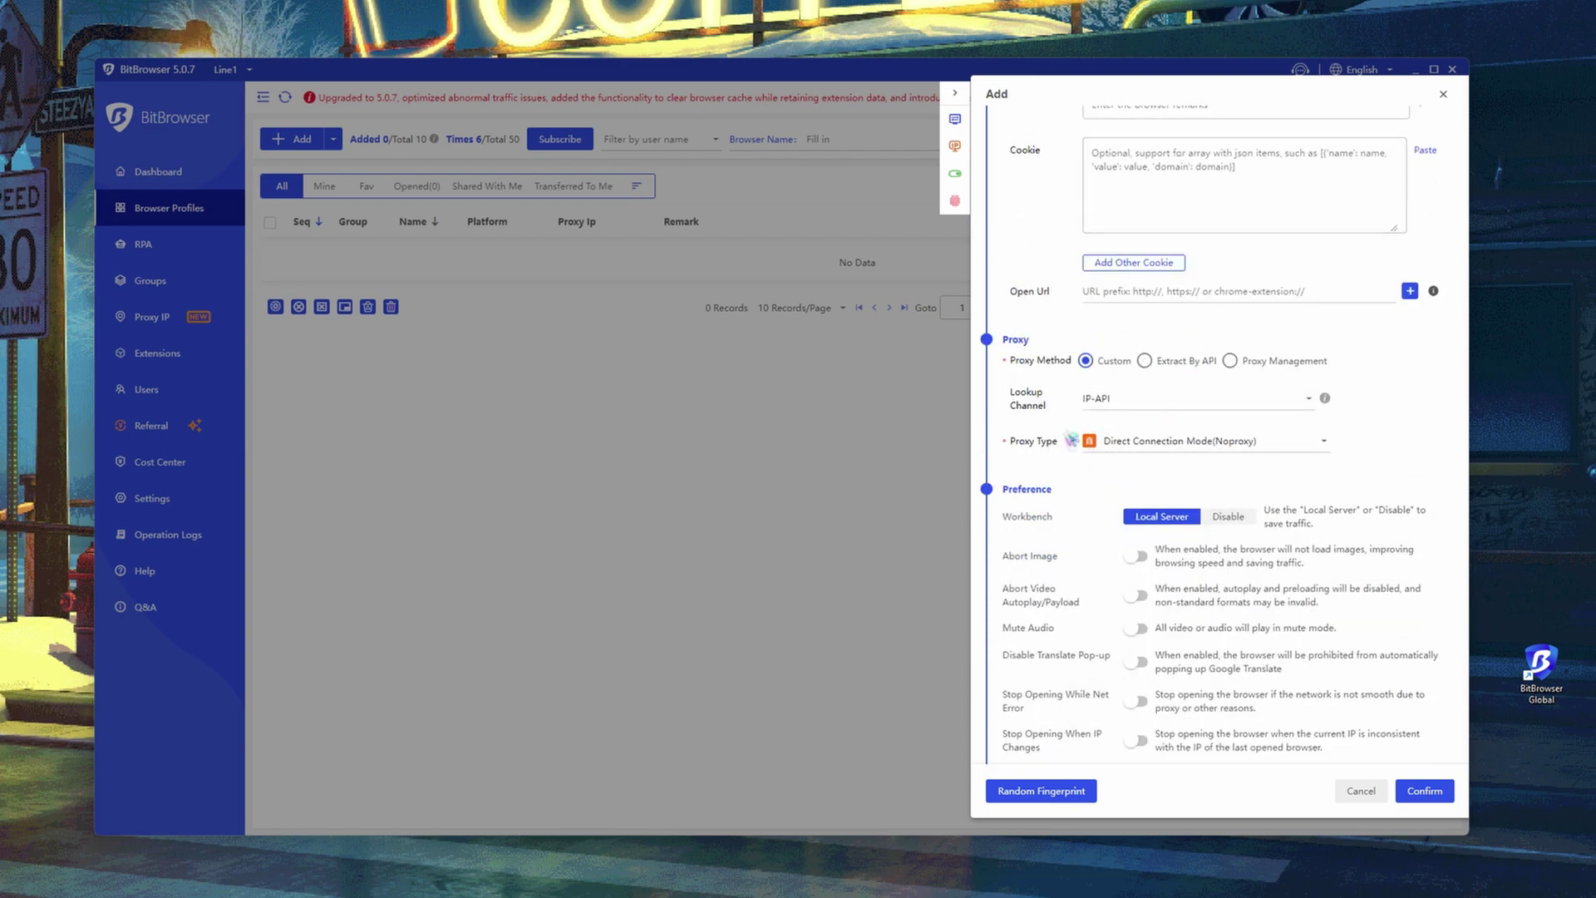
{"action": "scroll", "coordinate": [1133, 447], "scroll_direction": "down", "scroll_amount": 1}
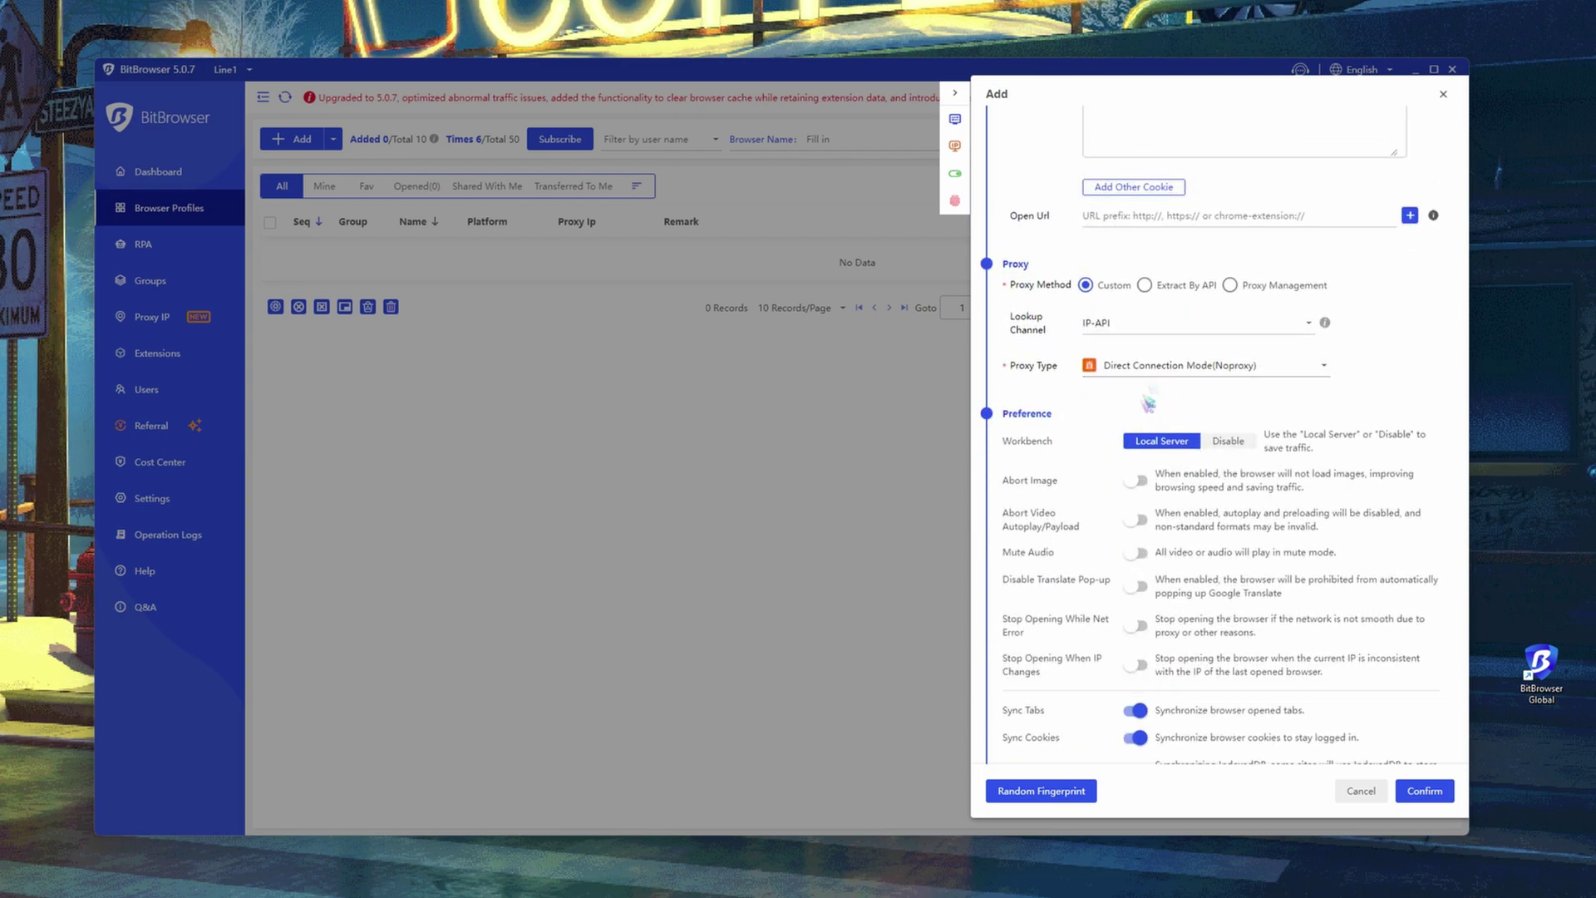
{"action": "left_click", "coordinate": [1181, 365]}
{"action": "left_click", "coordinate": [1126, 429]}
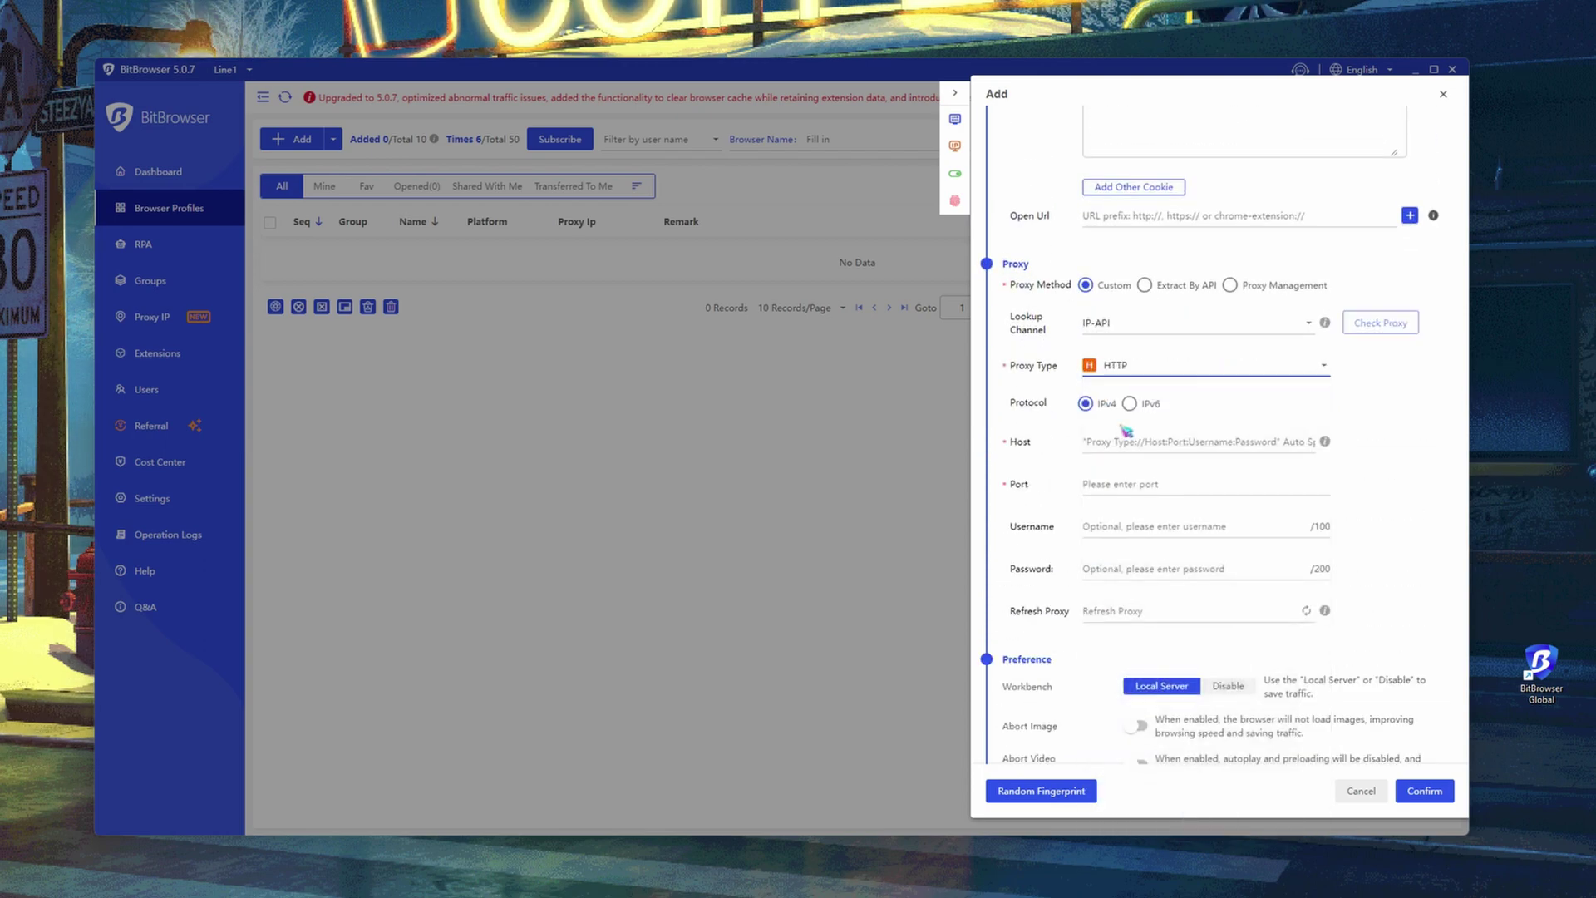
{"action": "scroll", "coordinate": [1131, 405], "scroll_direction": "down", "scroll_amount": 1}
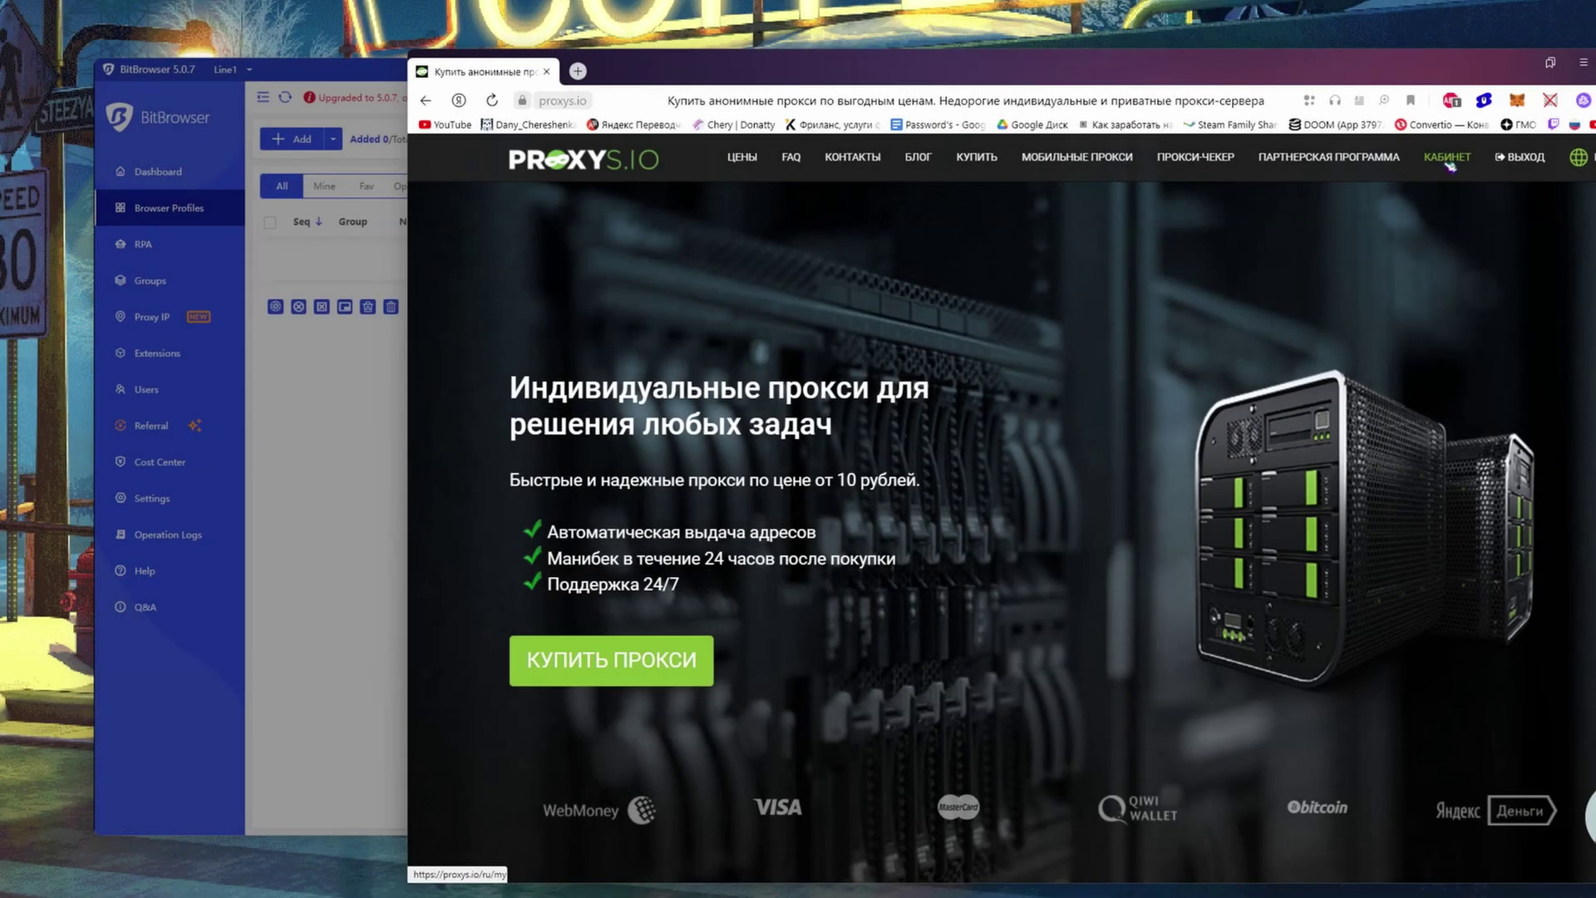
In the proxys.io cabinet, open the order's address list and copy IP 80.91.210.161.
{"action": "left_click", "coordinate": [1447, 158]}
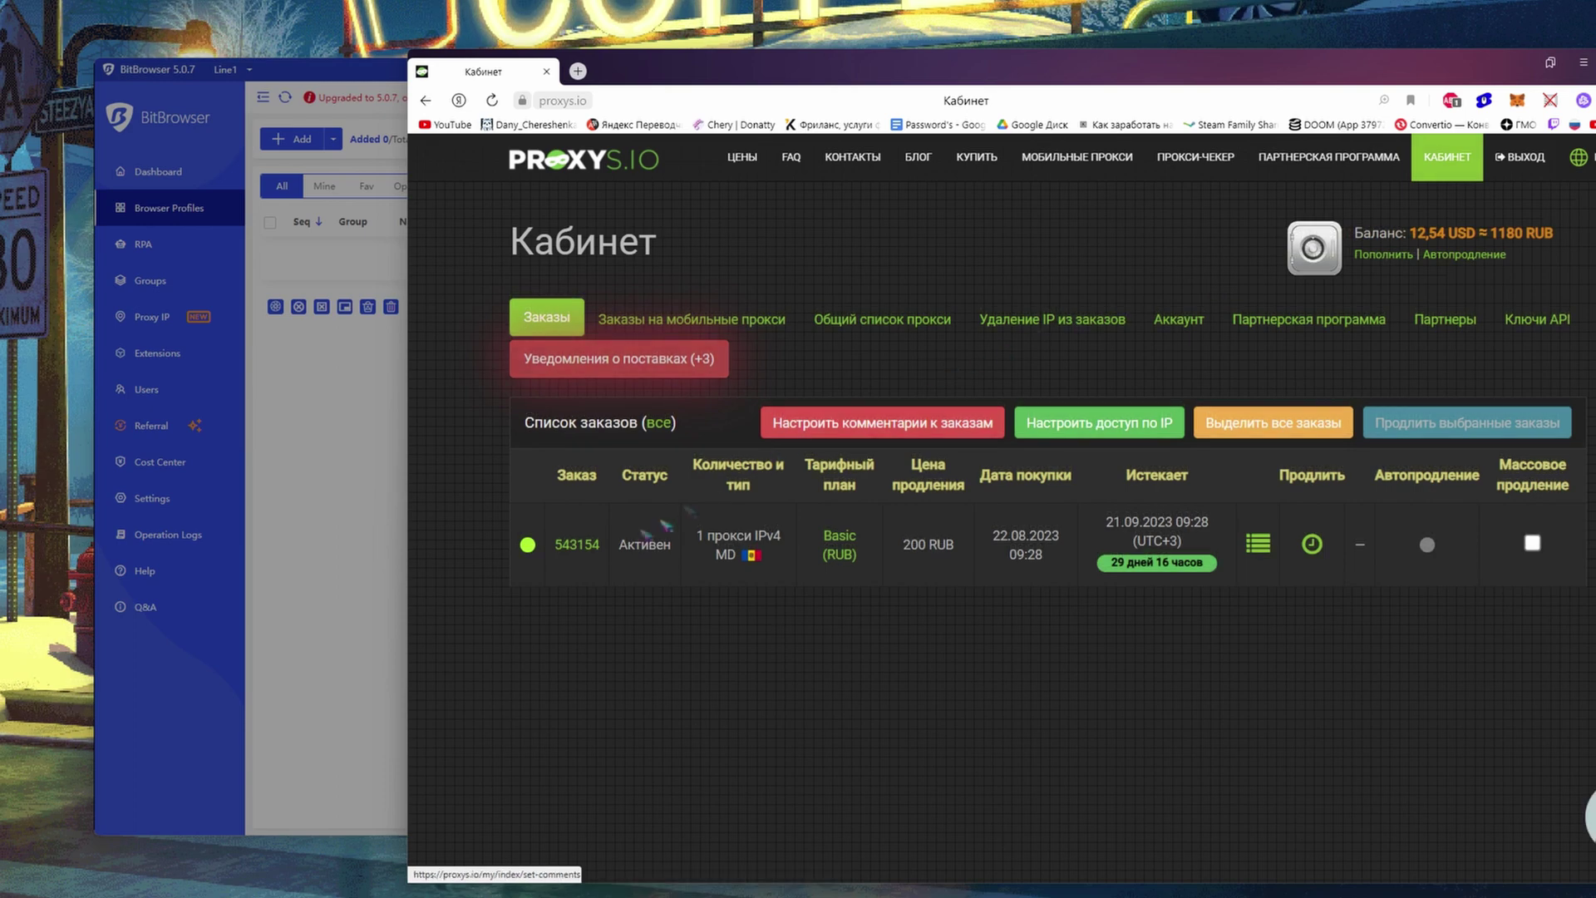
{"action": "left_click", "coordinate": [577, 539]}
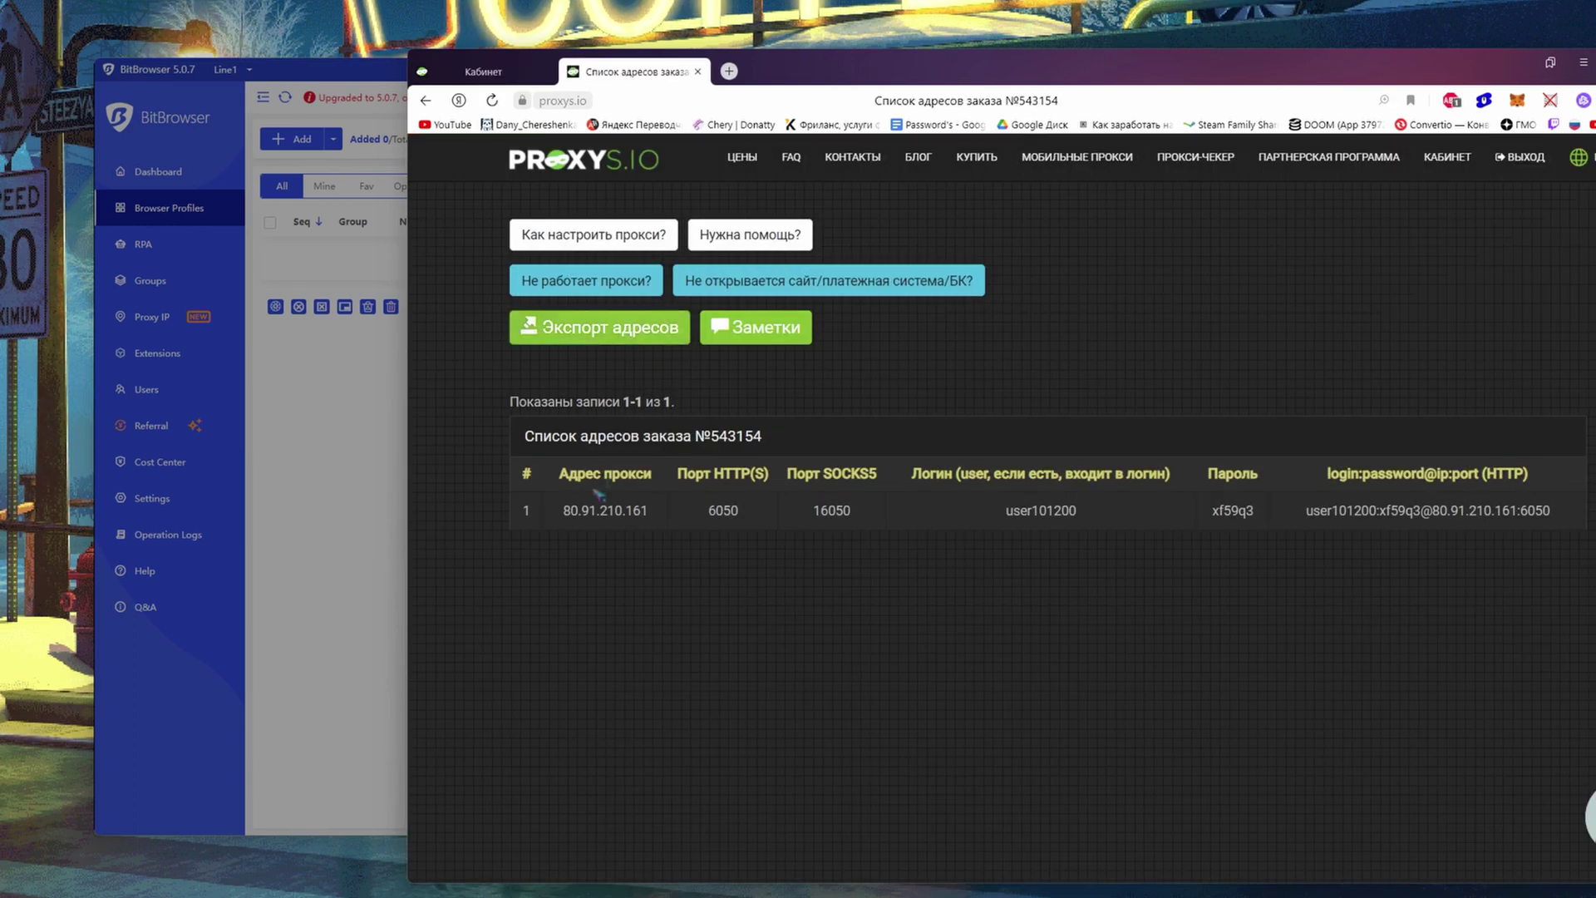
{"action": "mouse_move", "coordinate": [564, 513]}
{"action": "left_mouse_down"}
{"action": "mouse_move", "coordinate": [647, 513]}
{"action": "mouse_move", "coordinate": [538, 525]}
{"action": "left_mouse_up"}
{"action": "key", "text": "ctrl+c"}
{"action": "left_click", "coordinate": [649, 513]}
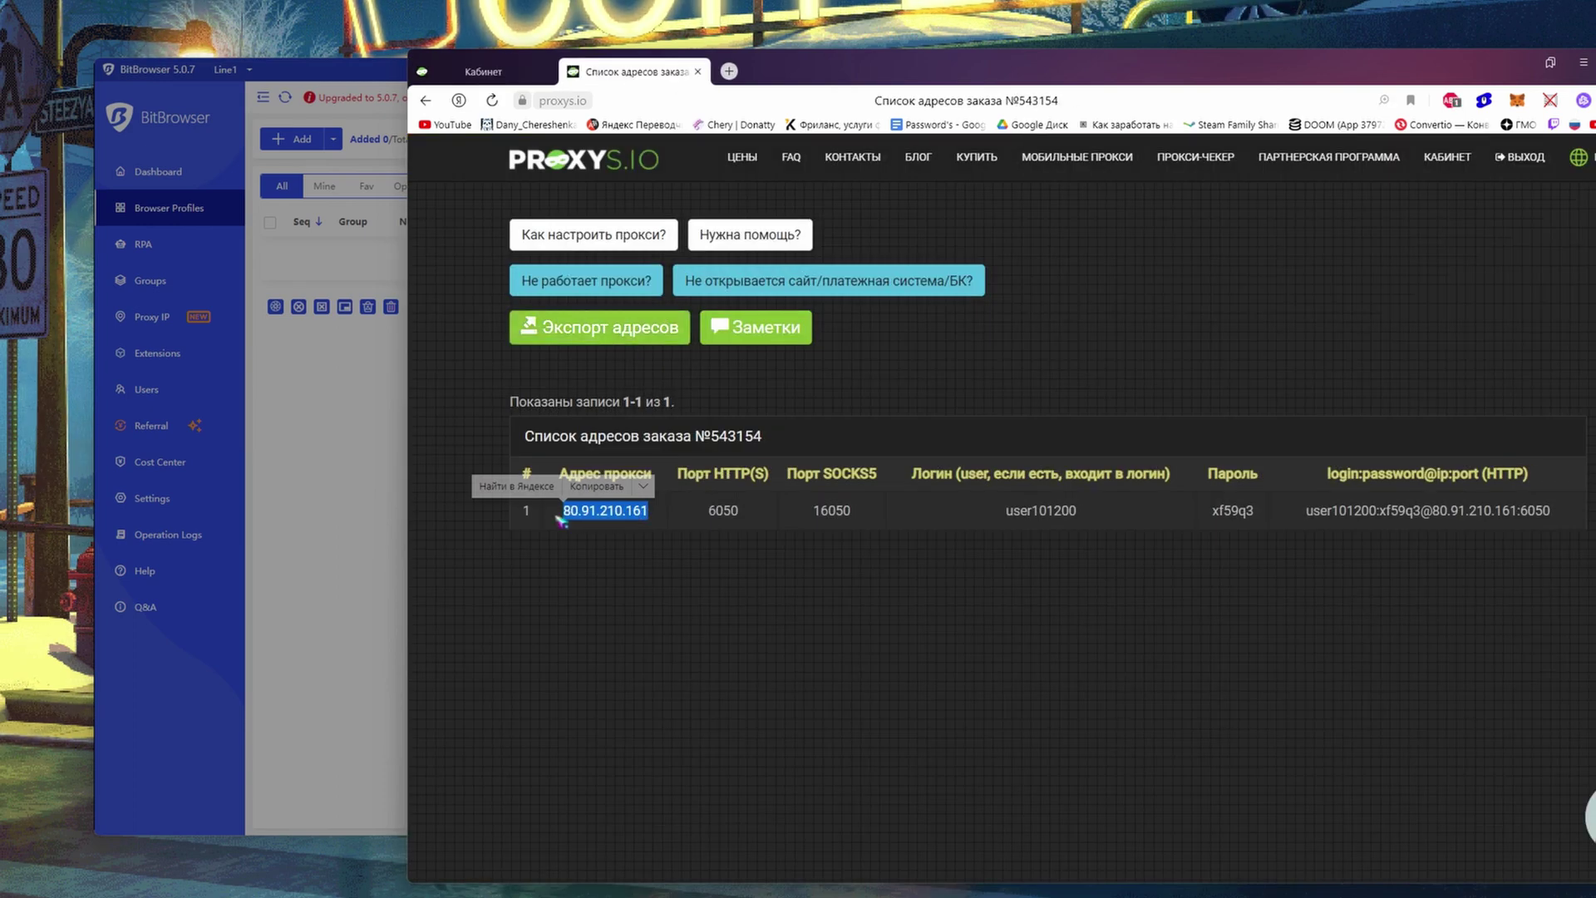
Paste proxy host 80.91.210.161 and HTTP port 6050 into the profile's proxy fields.
{"action": "left_click", "coordinate": [378, 479]}
{"action": "left_click", "coordinate": [1139, 367]}
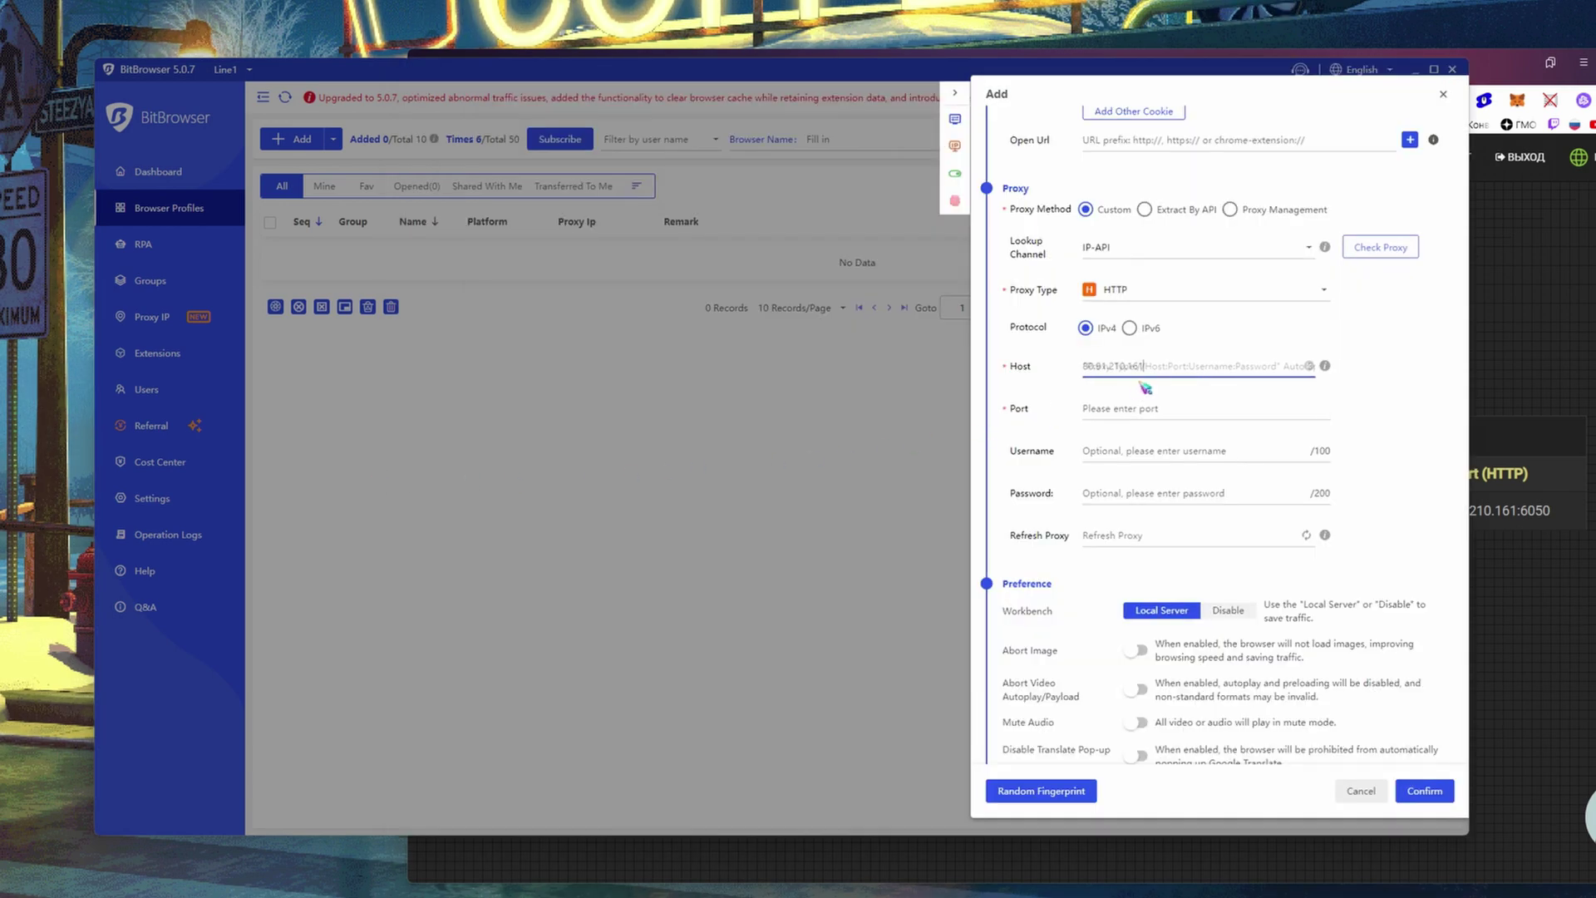
{"action": "key", "text": "ctrl+v"}
{"action": "left_click", "coordinate": [1487, 366]}
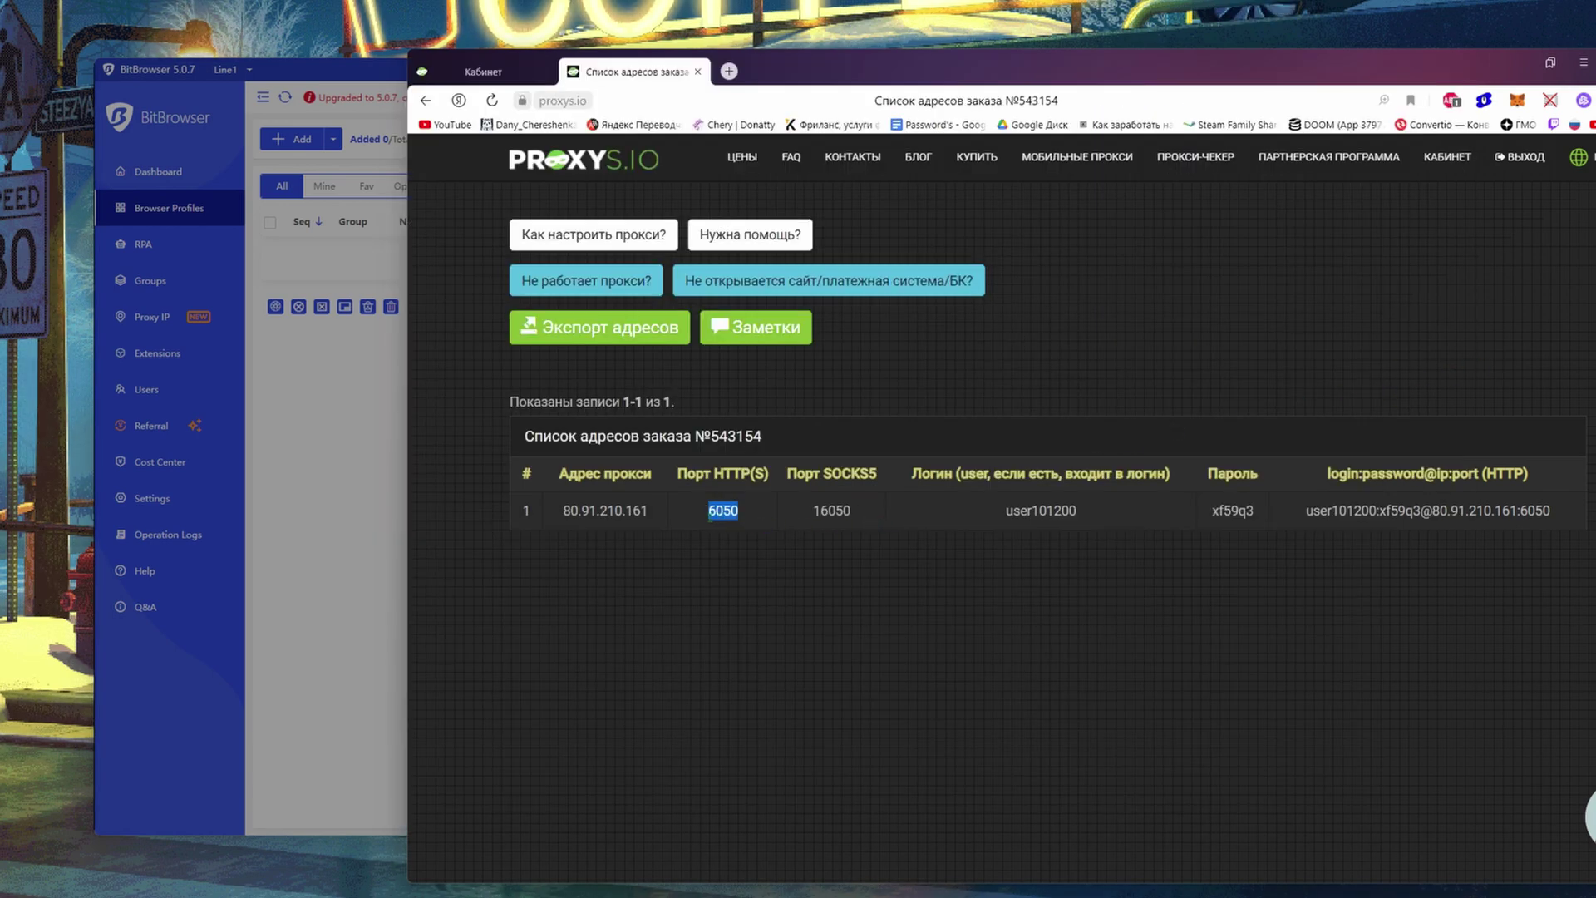
{"action": "left_click", "coordinate": [378, 499]}
{"action": "left_click", "coordinate": [1109, 407]}
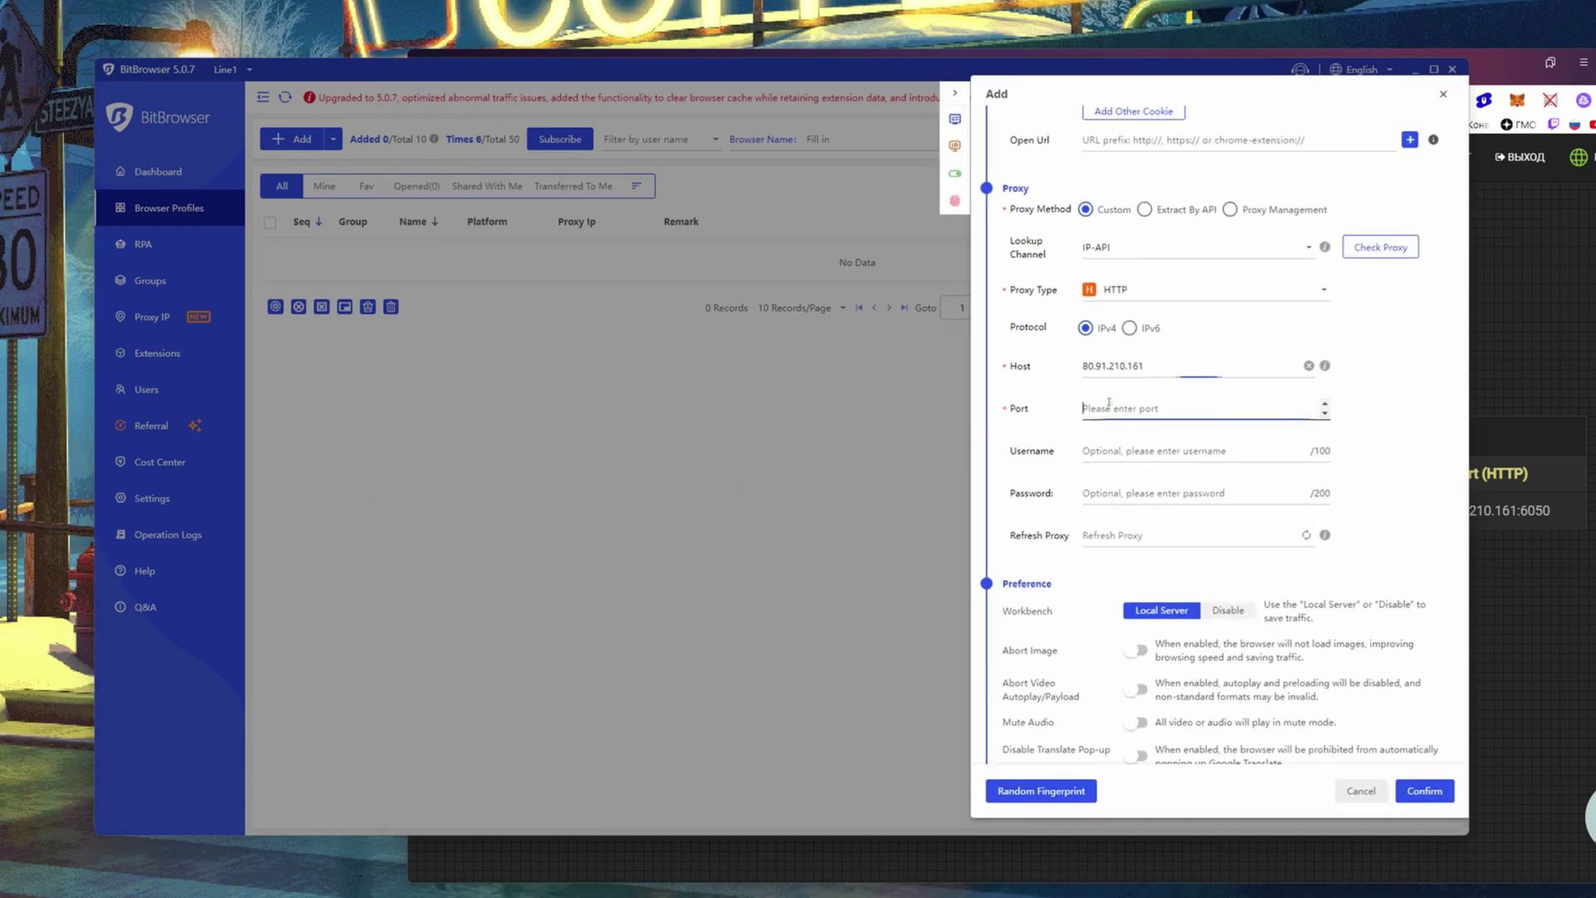
{"action": "type", "text": "6050"}
Copy the order's proxy login and password into the Username and Password fields.
{"action": "left_click", "coordinate": [1497, 405]}
{"action": "left_click_drag", "start_coordinate": [1081, 512], "coordinate": [1009, 524]}
{"action": "key", "text": "ctrl+c"}
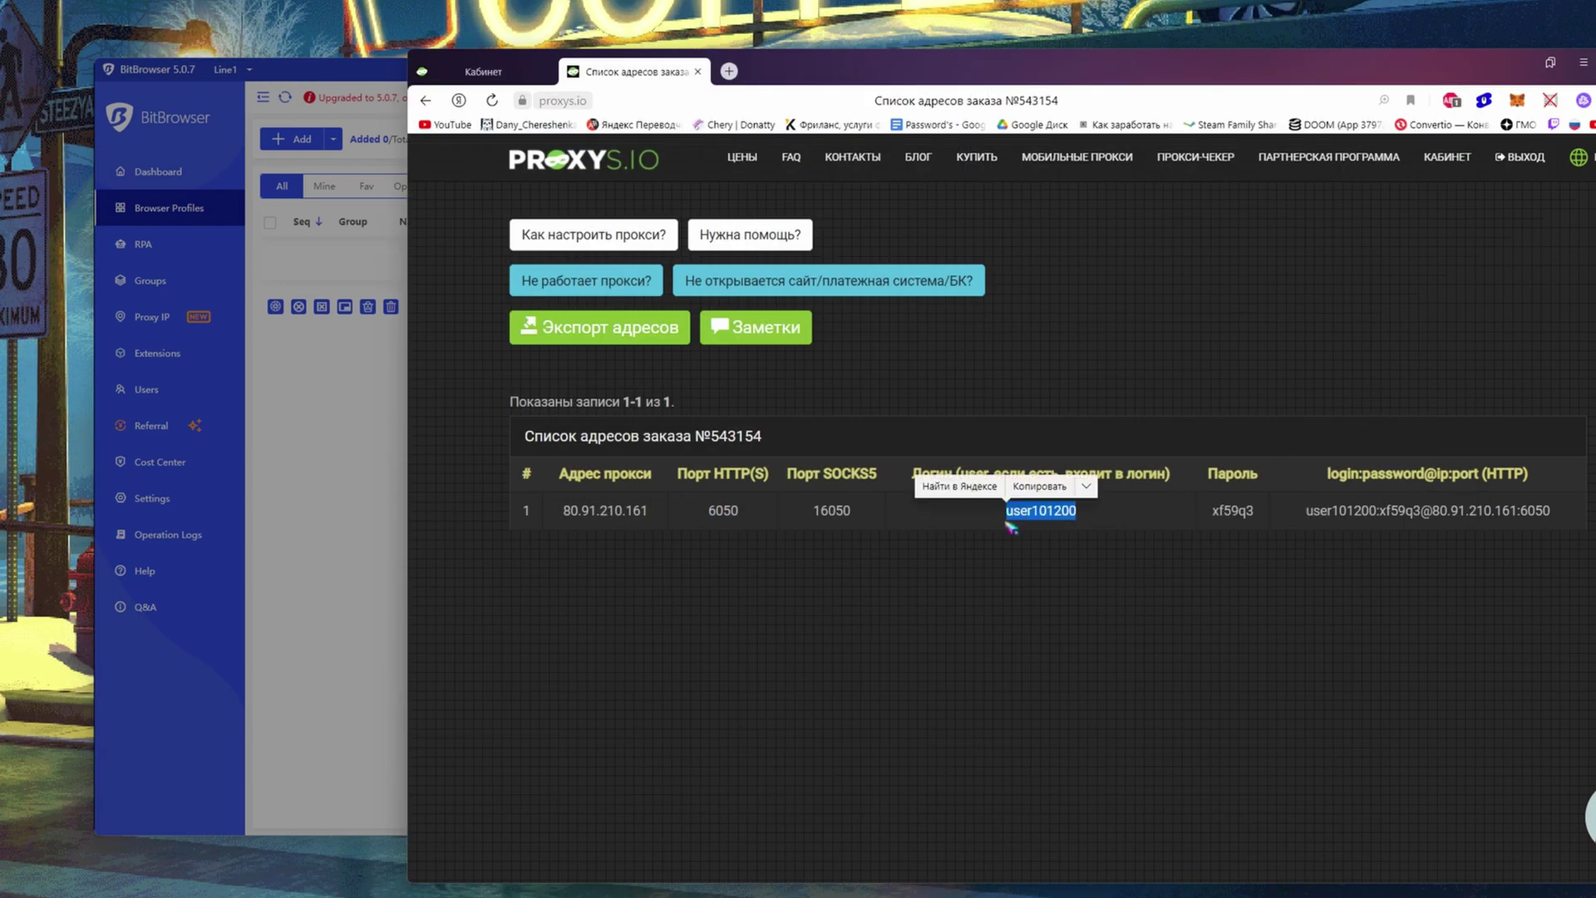
{"action": "left_click", "coordinate": [385, 476]}
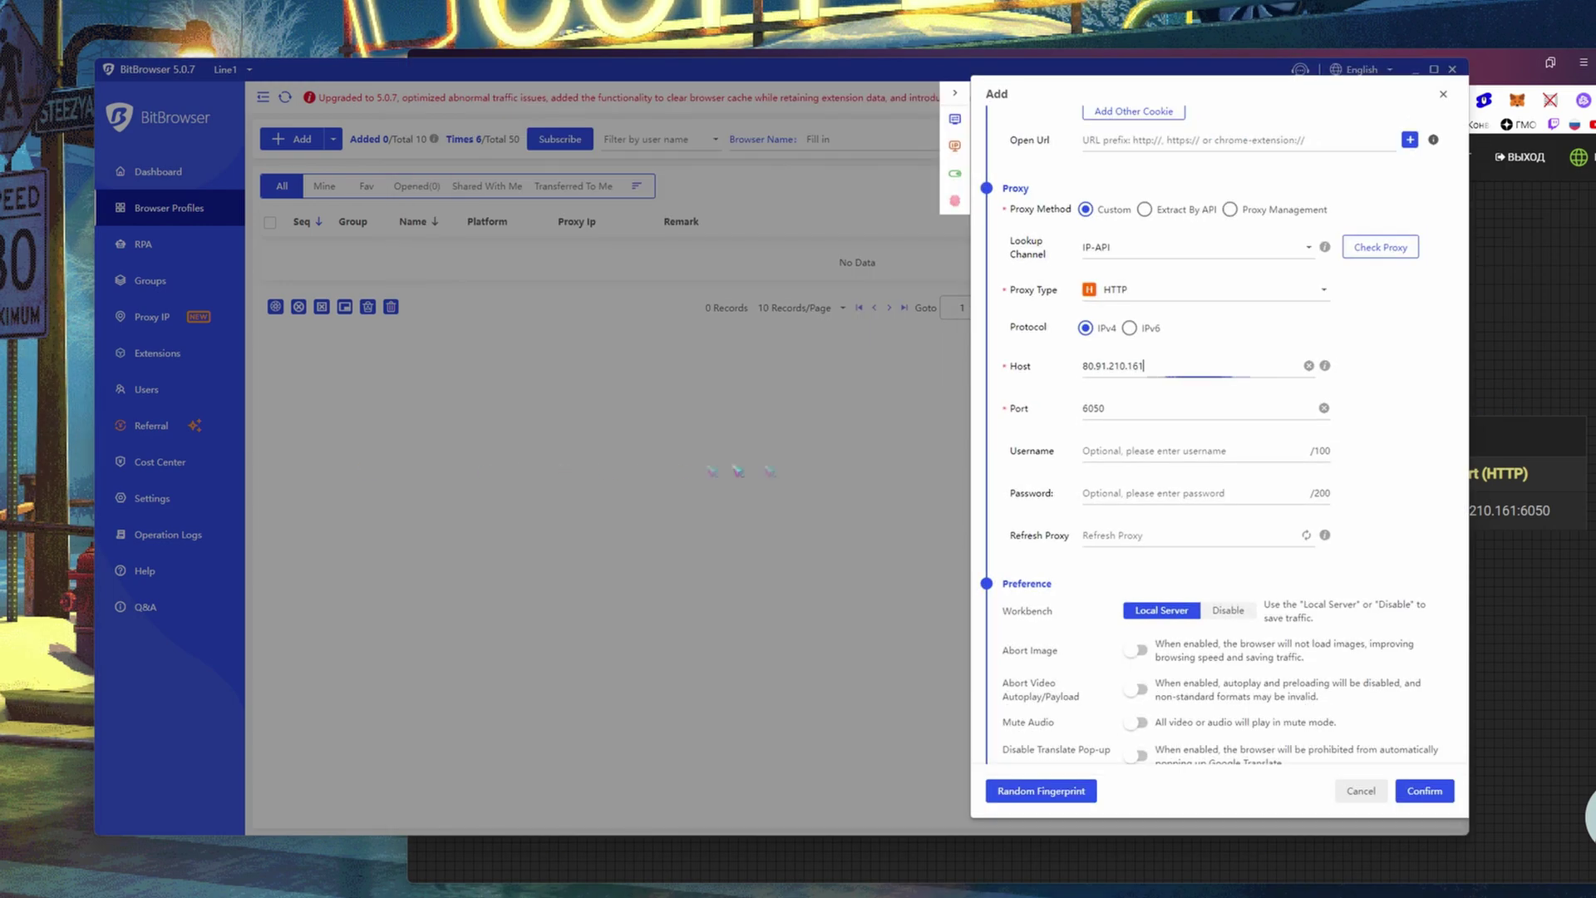
{"action": "left_click", "coordinate": [1127, 445]}
{"action": "key", "text": "ctrl+v"}
{"action": "left_click", "coordinate": [1497, 416]}
{"action": "left_click_drag", "start_coordinate": [1266, 519], "coordinate": [1214, 517]}
{"action": "key", "text": "ctrl+c"}
{"action": "left_click", "coordinate": [320, 458]}
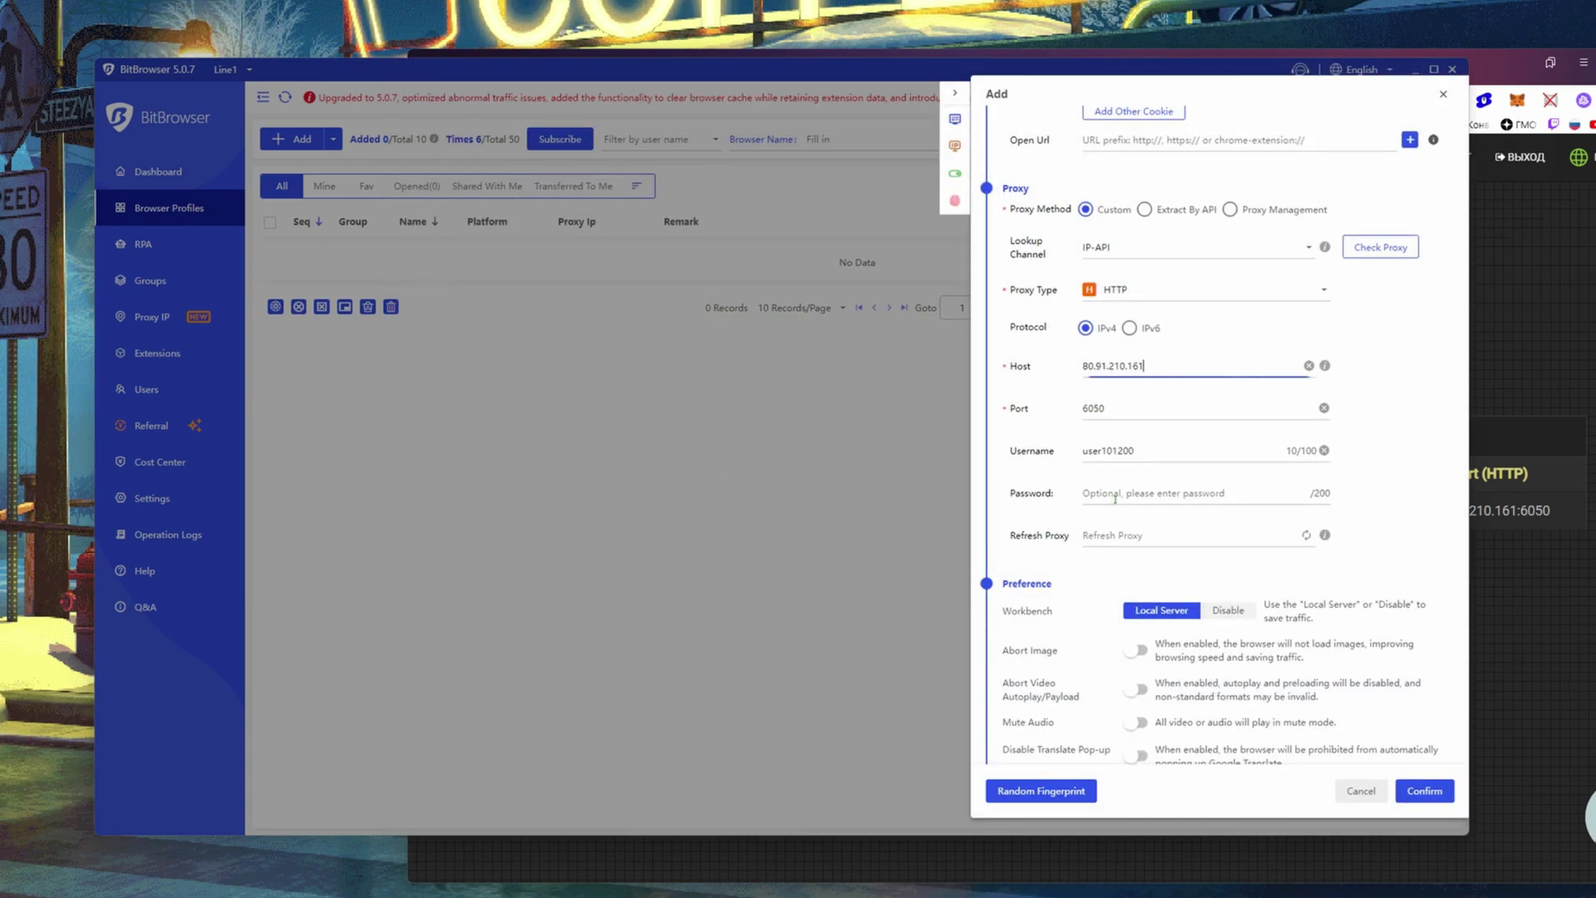
{"action": "left_click", "coordinate": [1230, 495]}
{"action": "key", "text": "ctrl+v"}
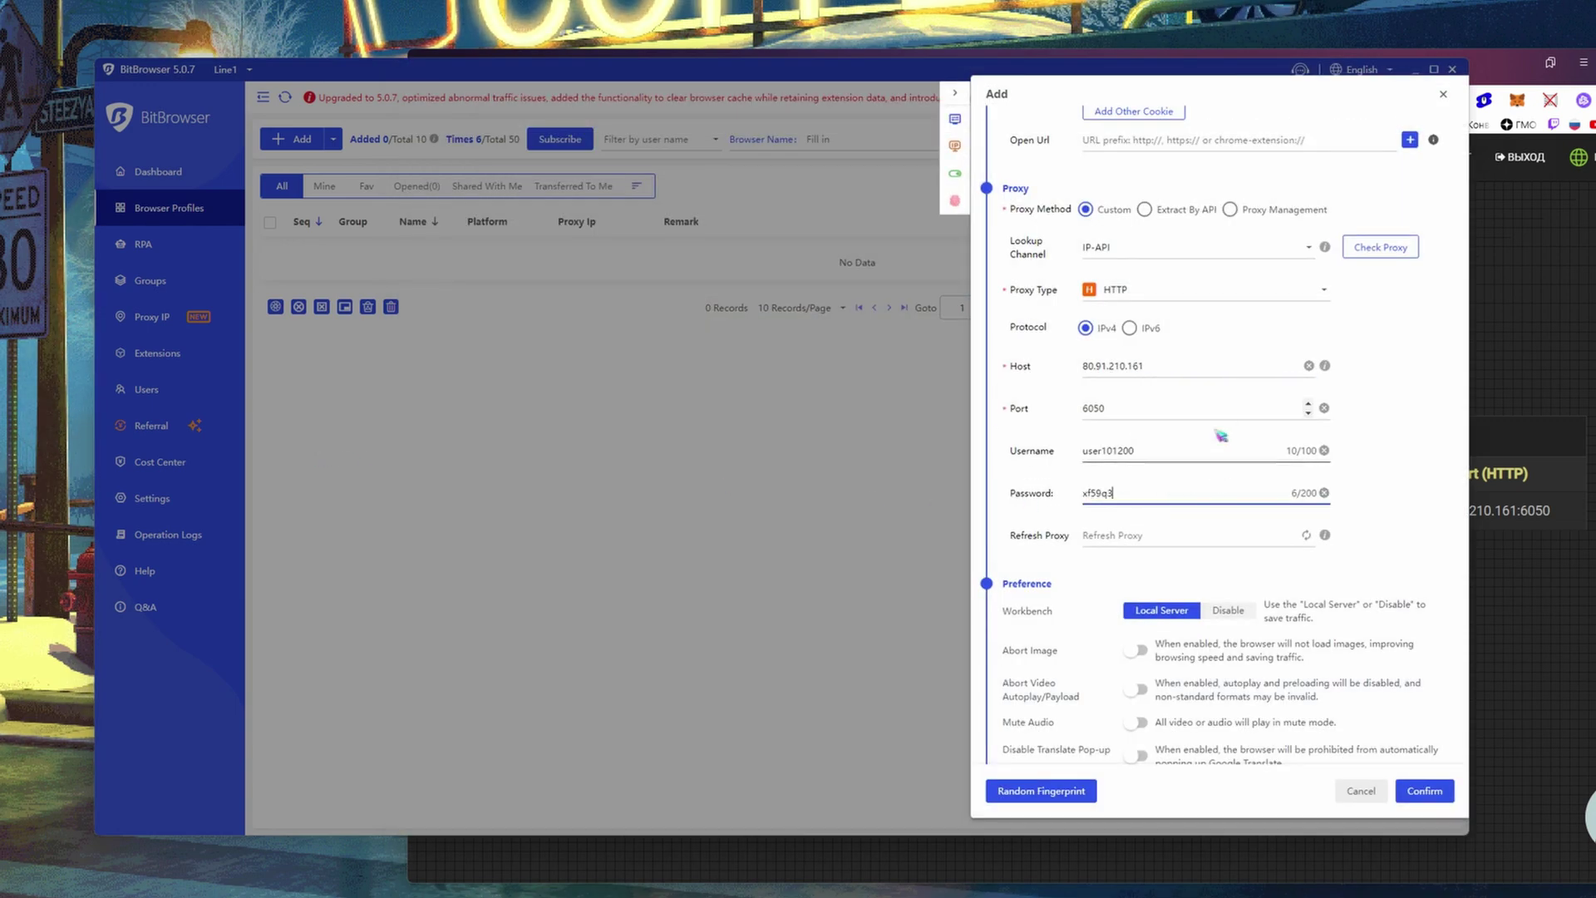
Check the proxy resolves to 80.91.210.161 in Chisinau, Moldova, and confirm the 'basic' profile.
{"action": "left_click", "coordinate": [1407, 299]}
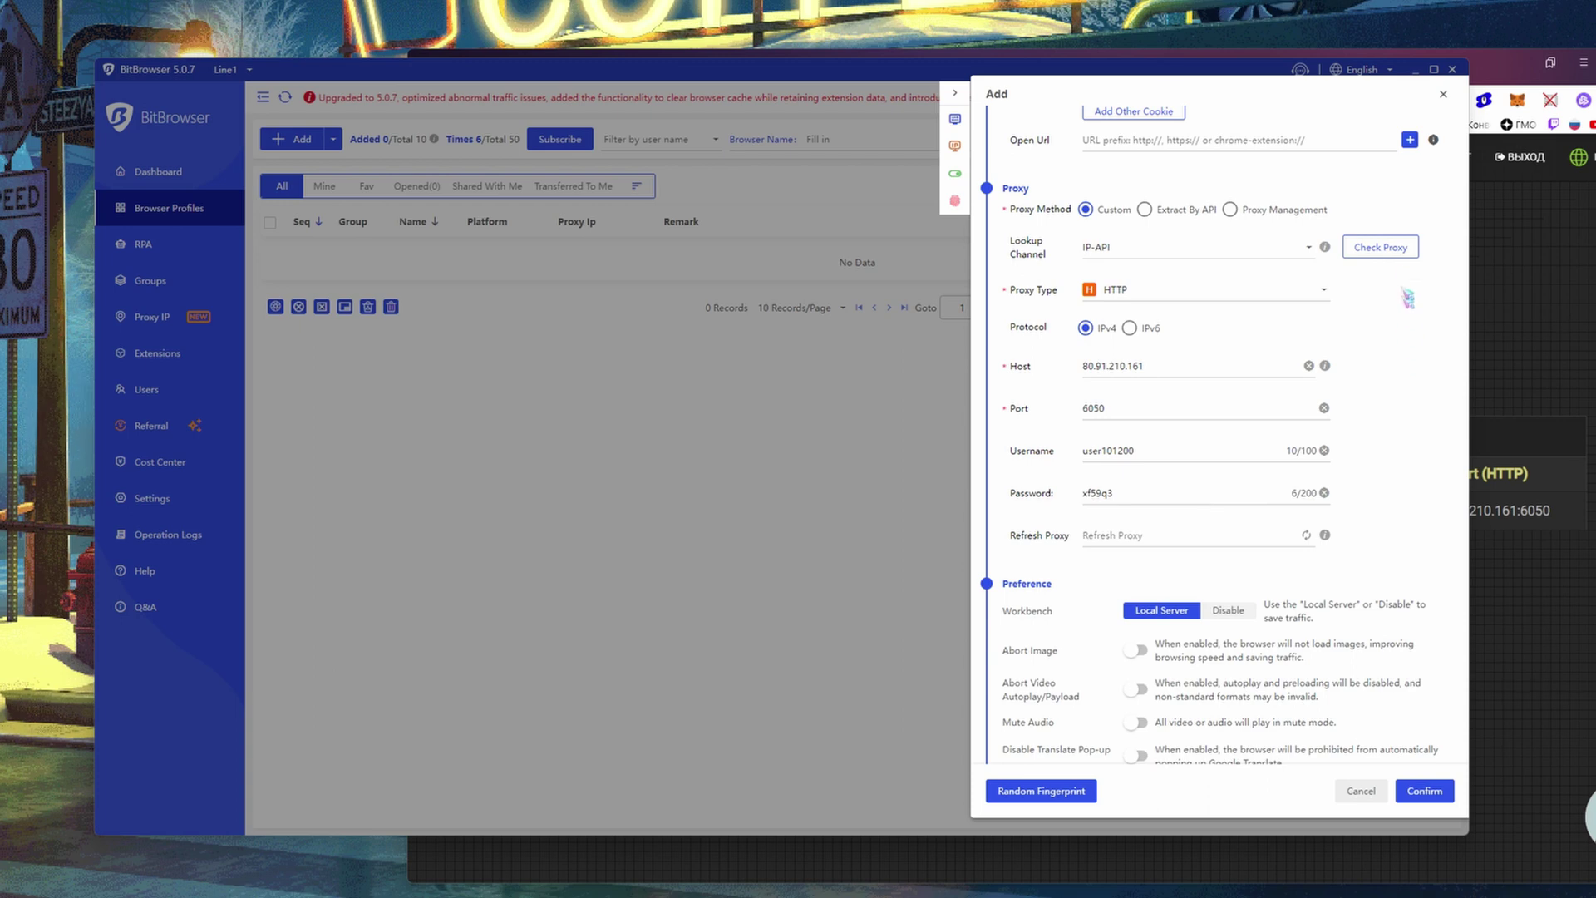
{"action": "left_click", "coordinate": [1380, 250]}
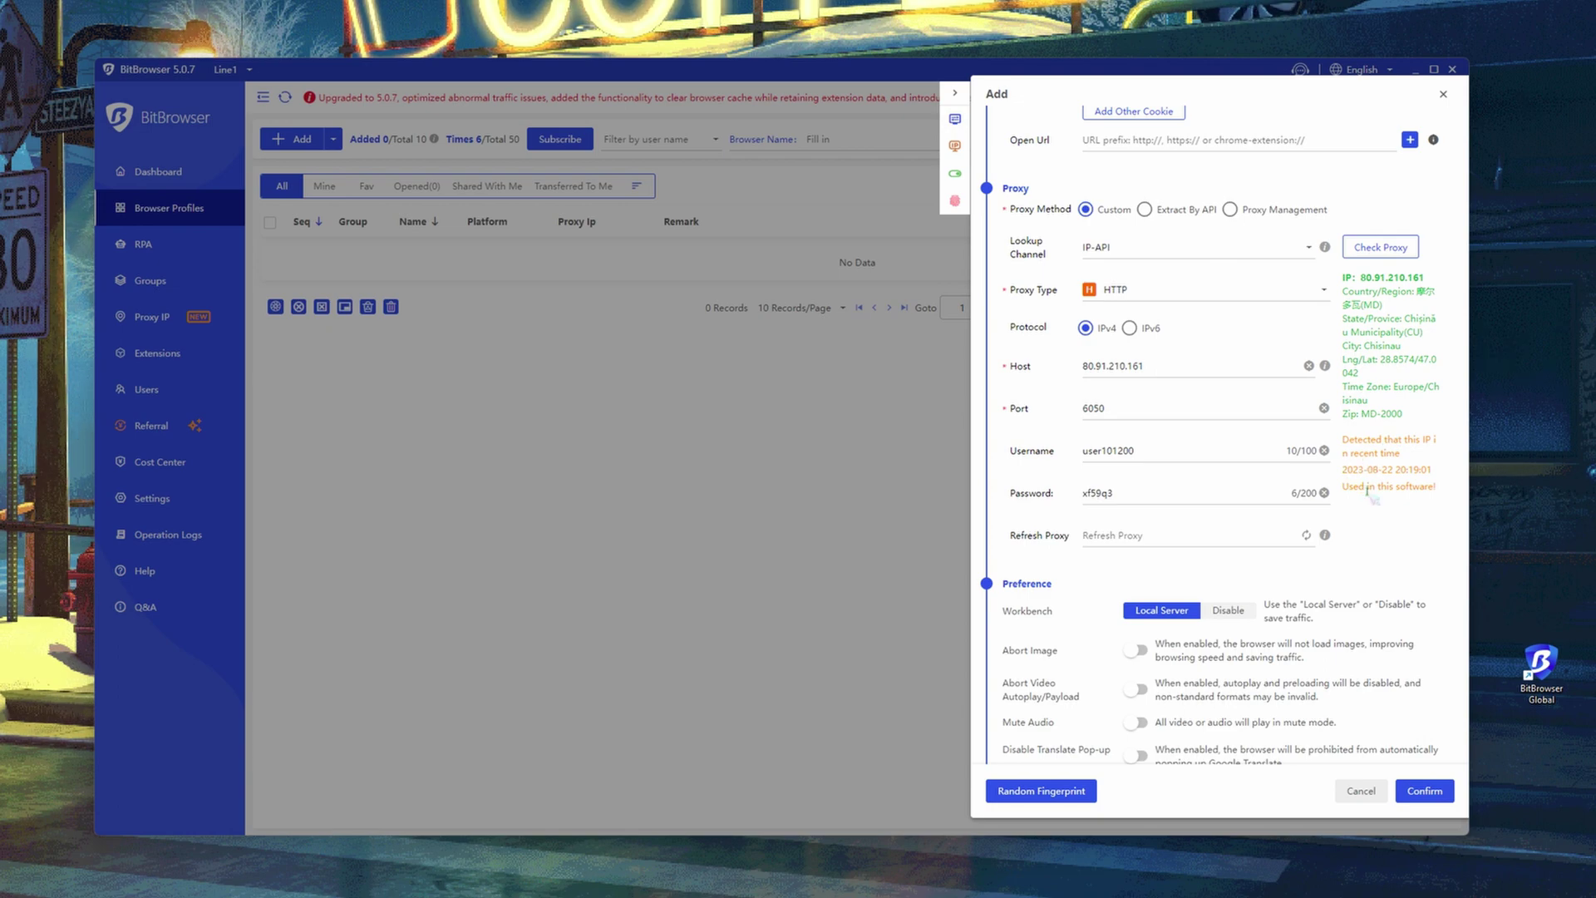
{"action": "scroll", "coordinate": [1370, 492], "scroll_direction": "down", "scroll_amount": 4}
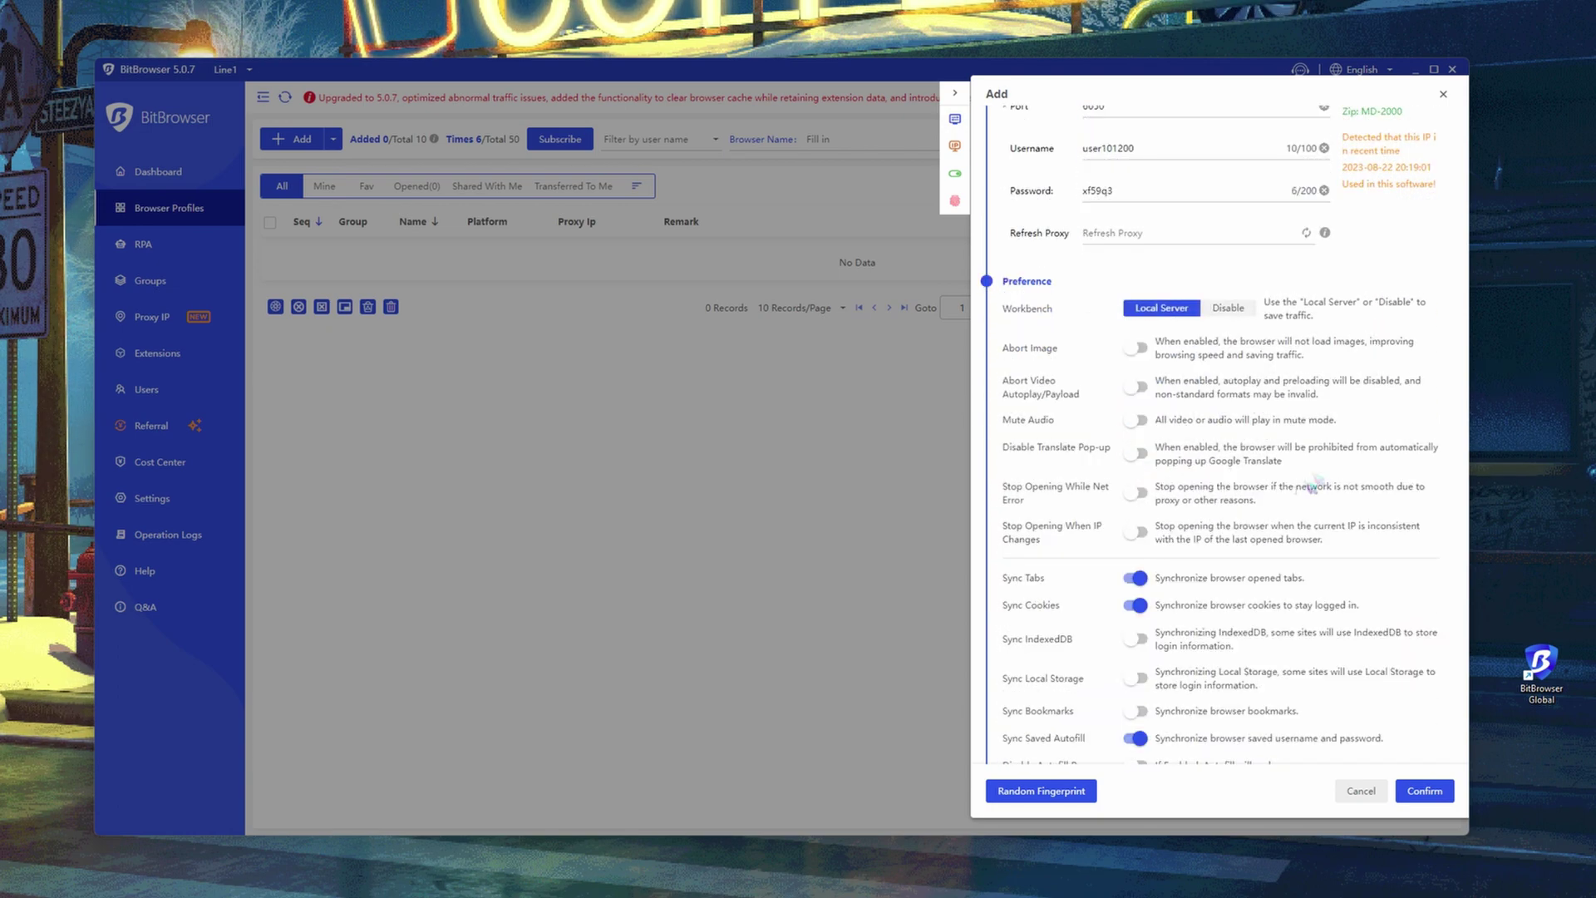
{"action": "scroll", "coordinate": [1301, 461], "scroll_direction": "down", "scroll_amount": 4}
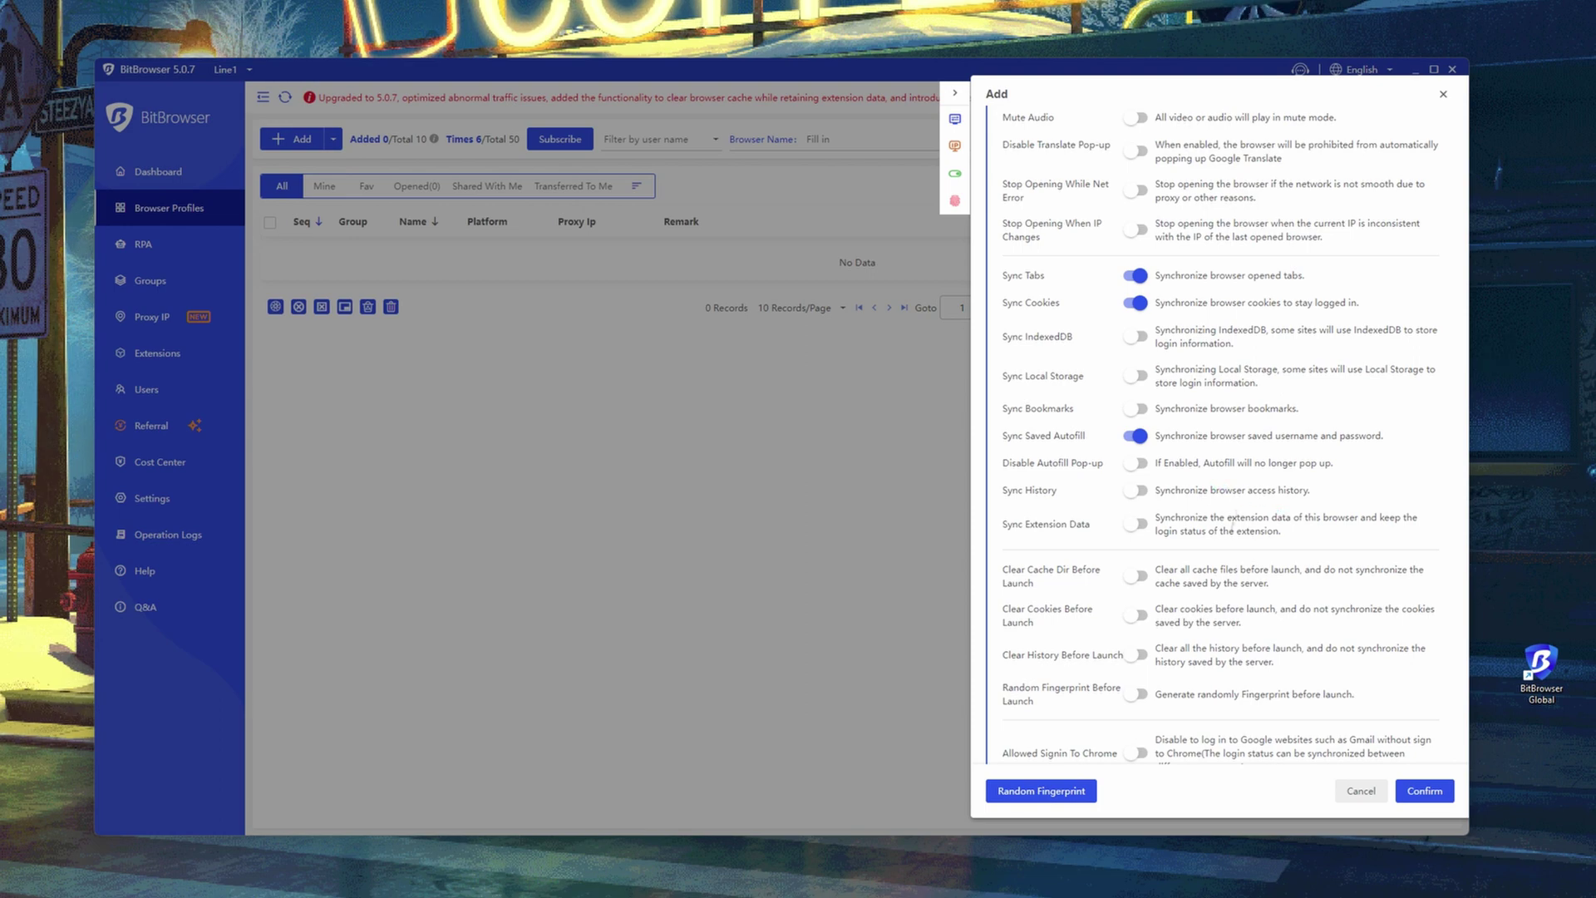
{"action": "left_click", "coordinate": [1428, 795]}
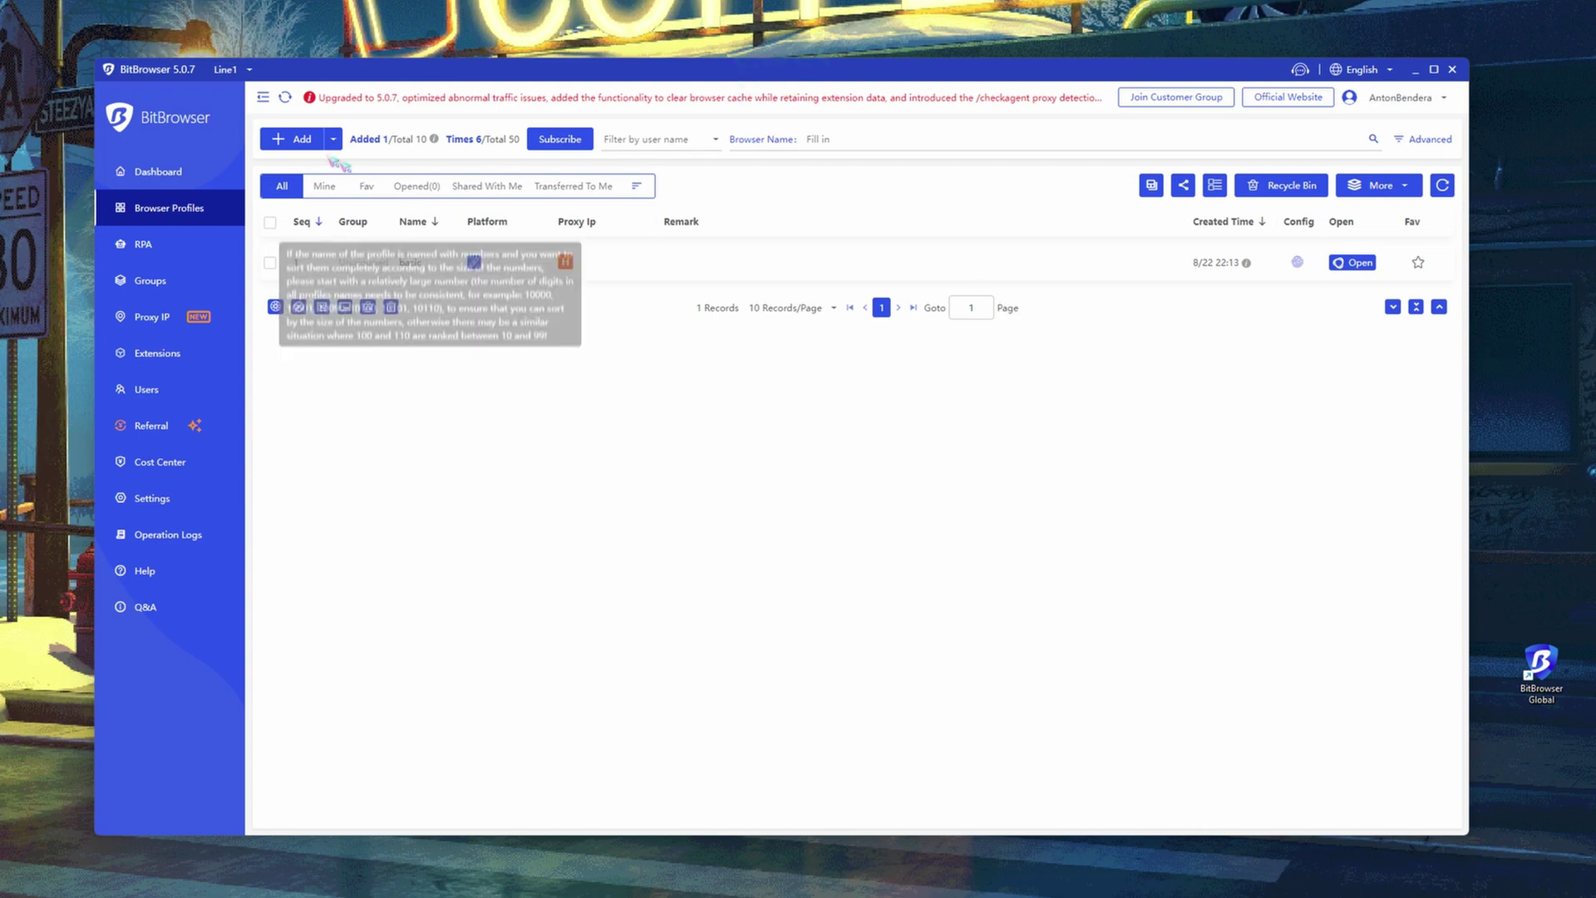
Add a second profile with default Direct Connection settings, then launch the 'basic' profile.
{"action": "left_click", "coordinate": [302, 140]}
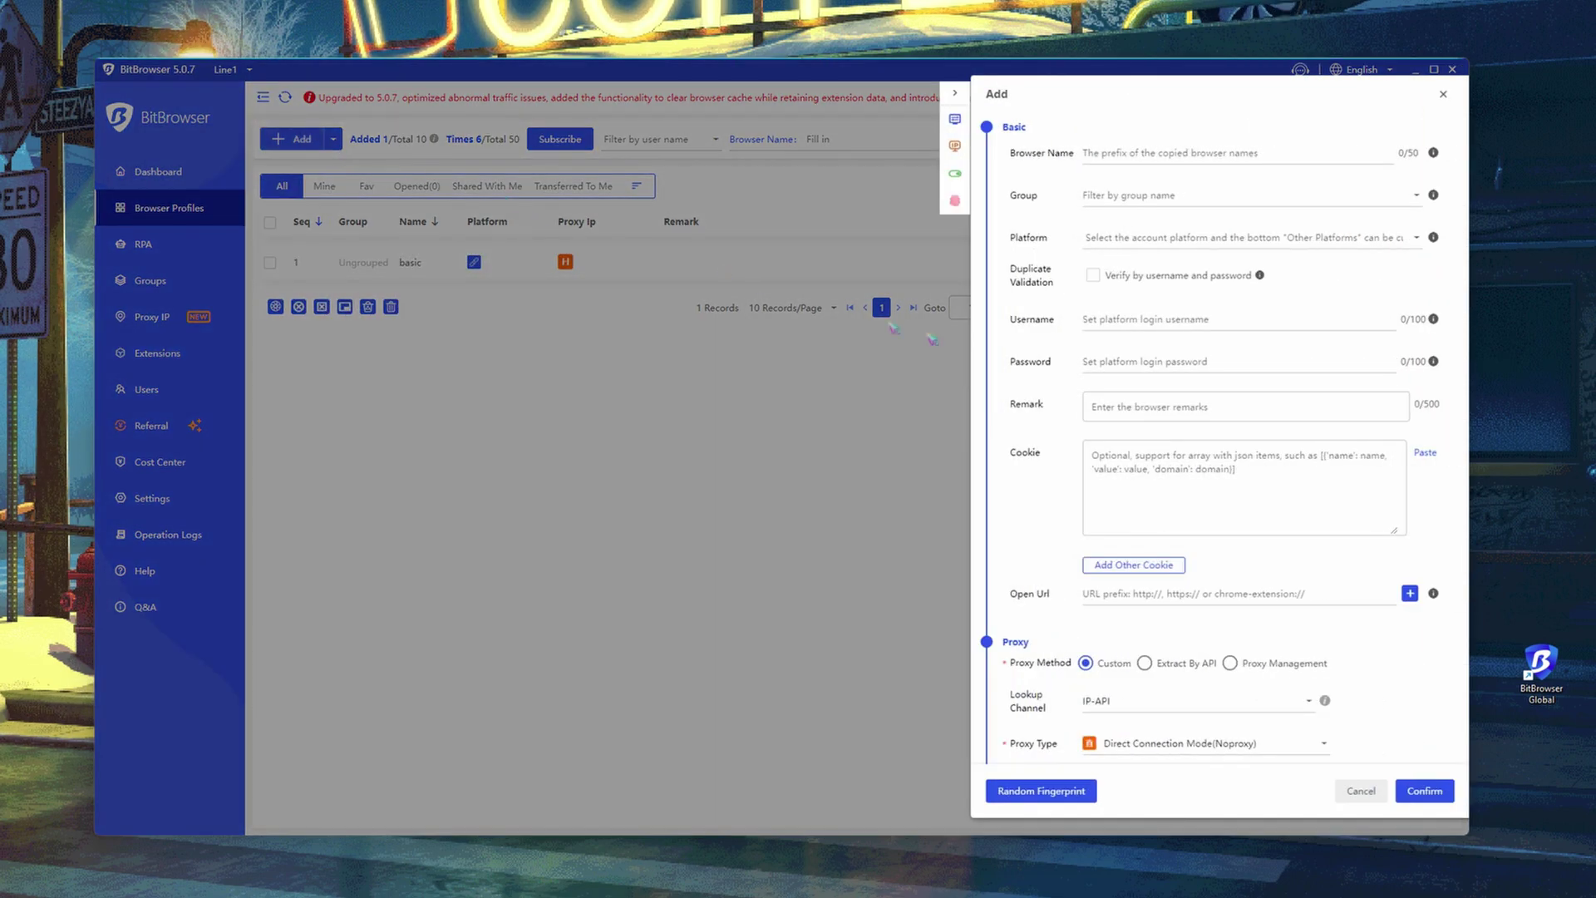
{"action": "left_click", "coordinate": [1428, 788]}
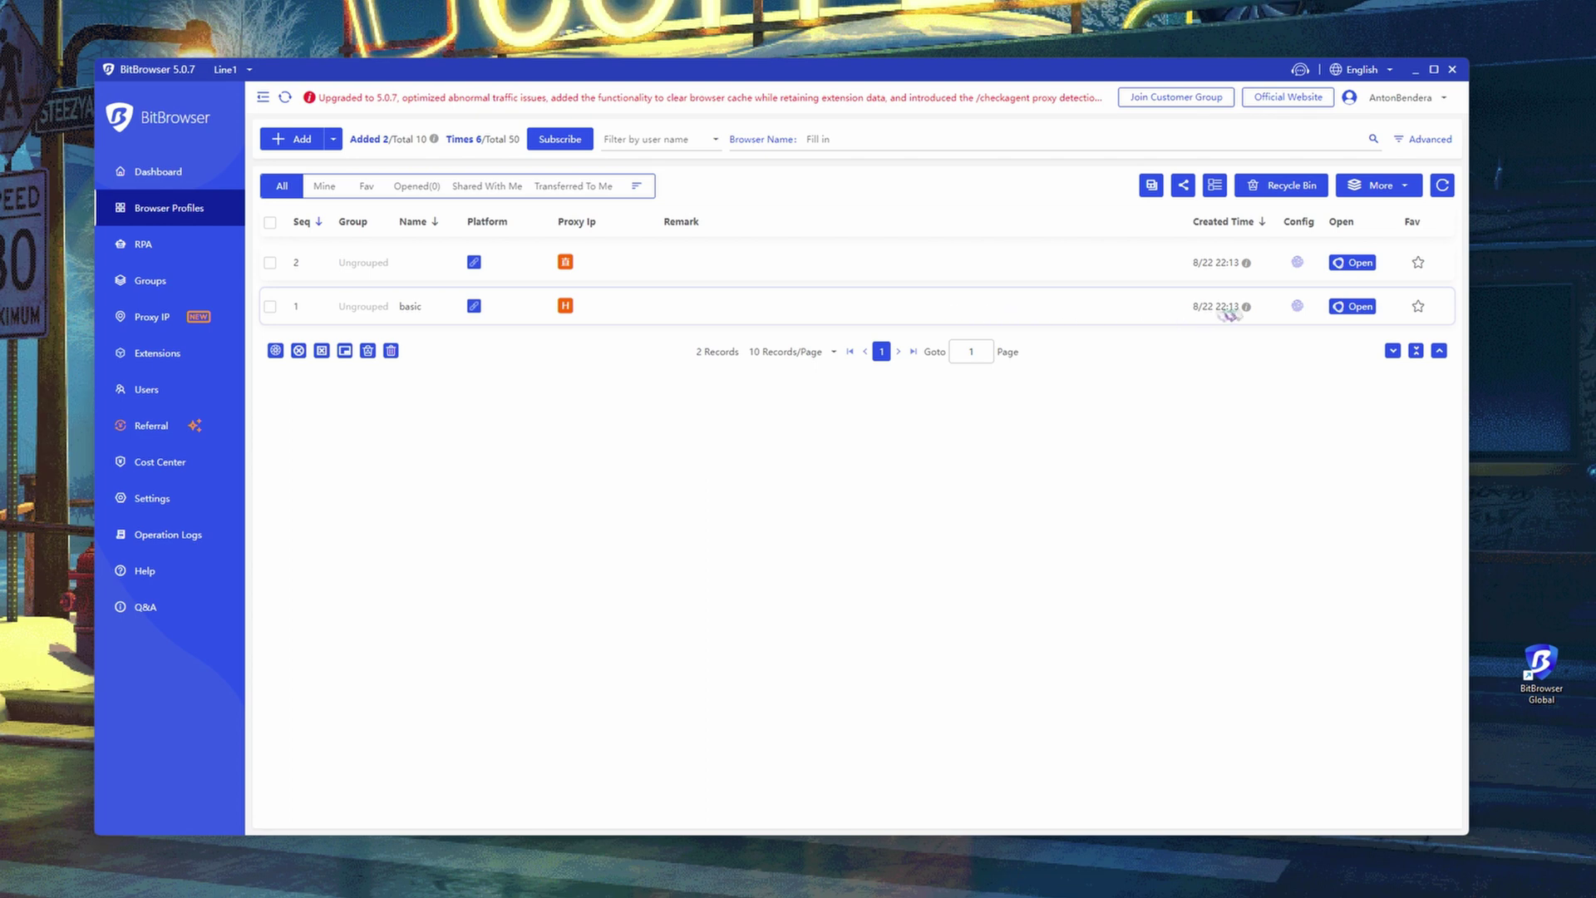
{"action": "left_click", "coordinate": [1355, 307]}
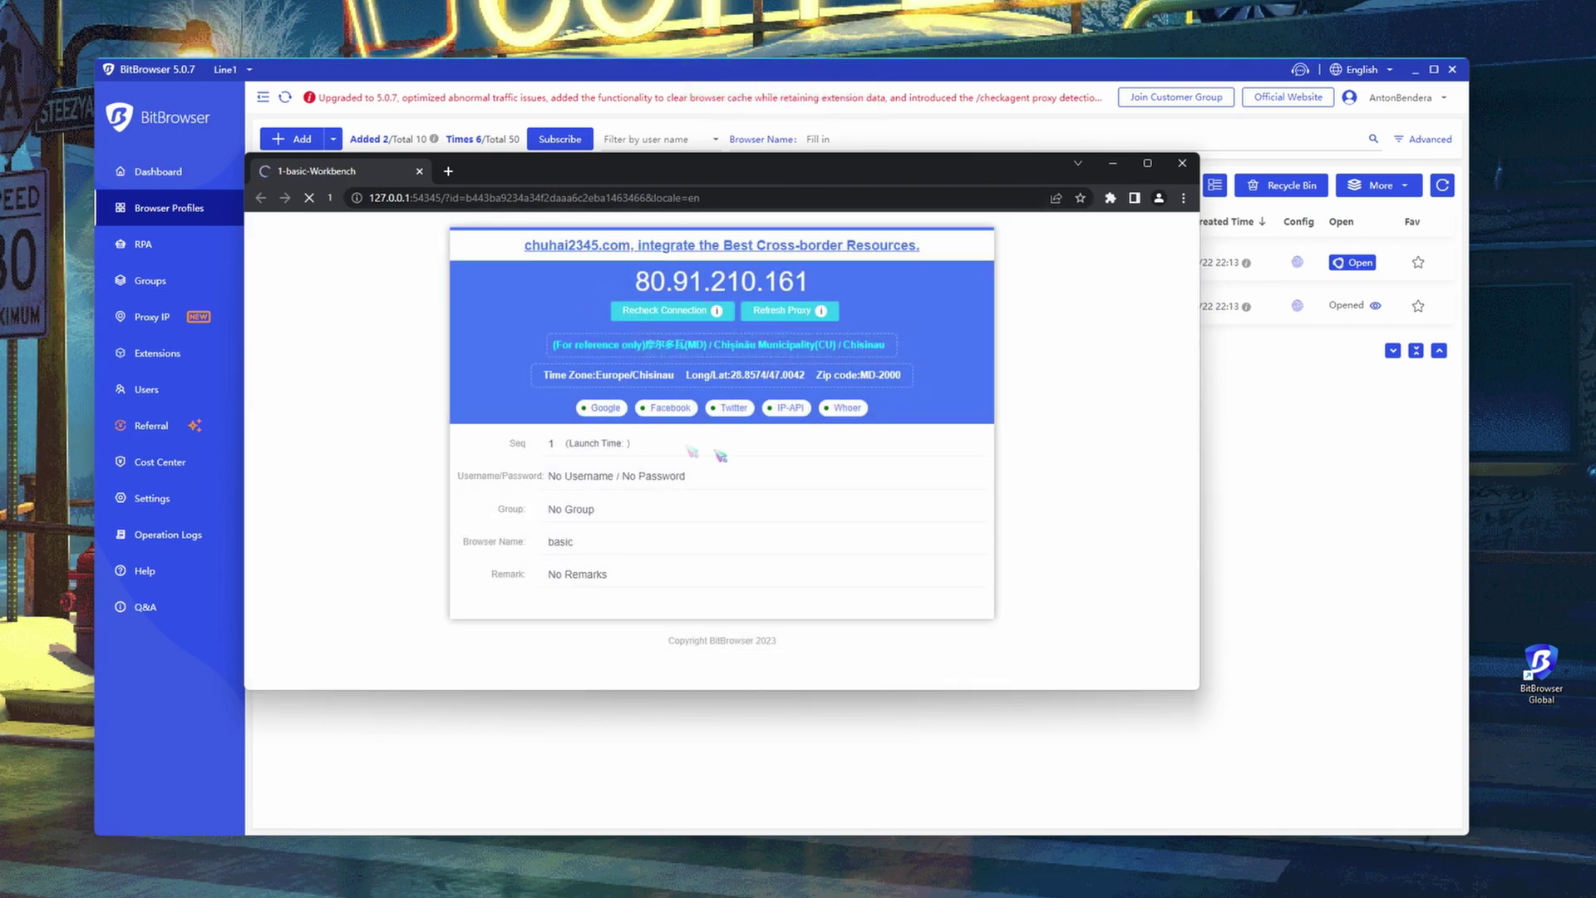
Close the 'basic' profile window after checking its IP, then launch the second profile.
{"action": "left_click", "coordinate": [1182, 163]}
{"action": "left_click", "coordinate": [1348, 263]}
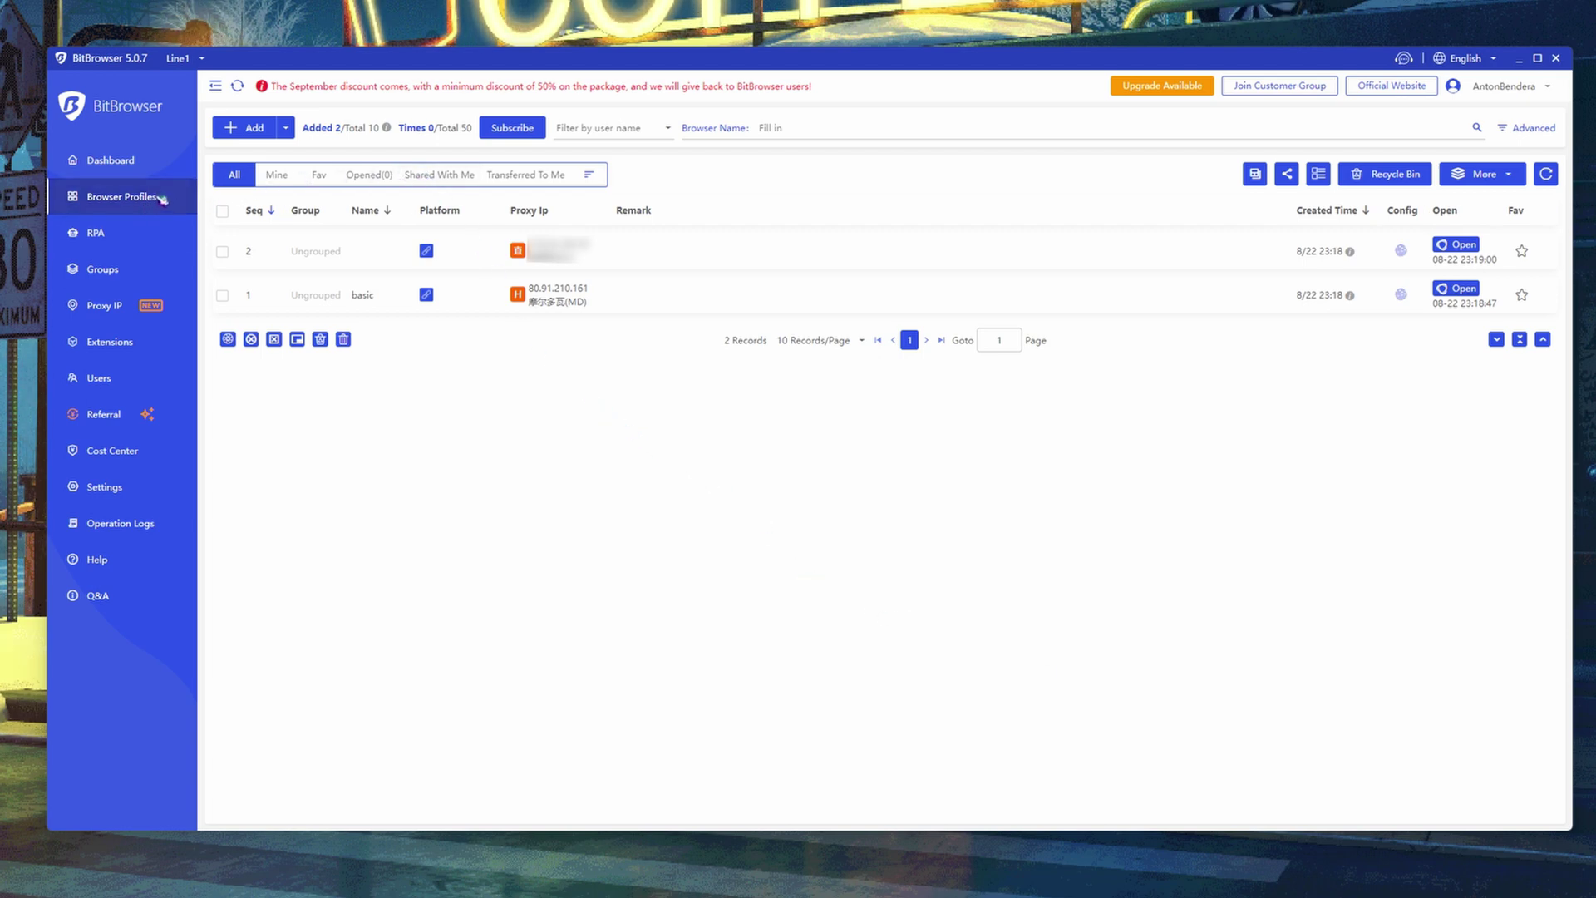
Browse the subscription packages, then reopen them from Cost Center and cancel without buying.
{"action": "left_click", "coordinate": [512, 127]}
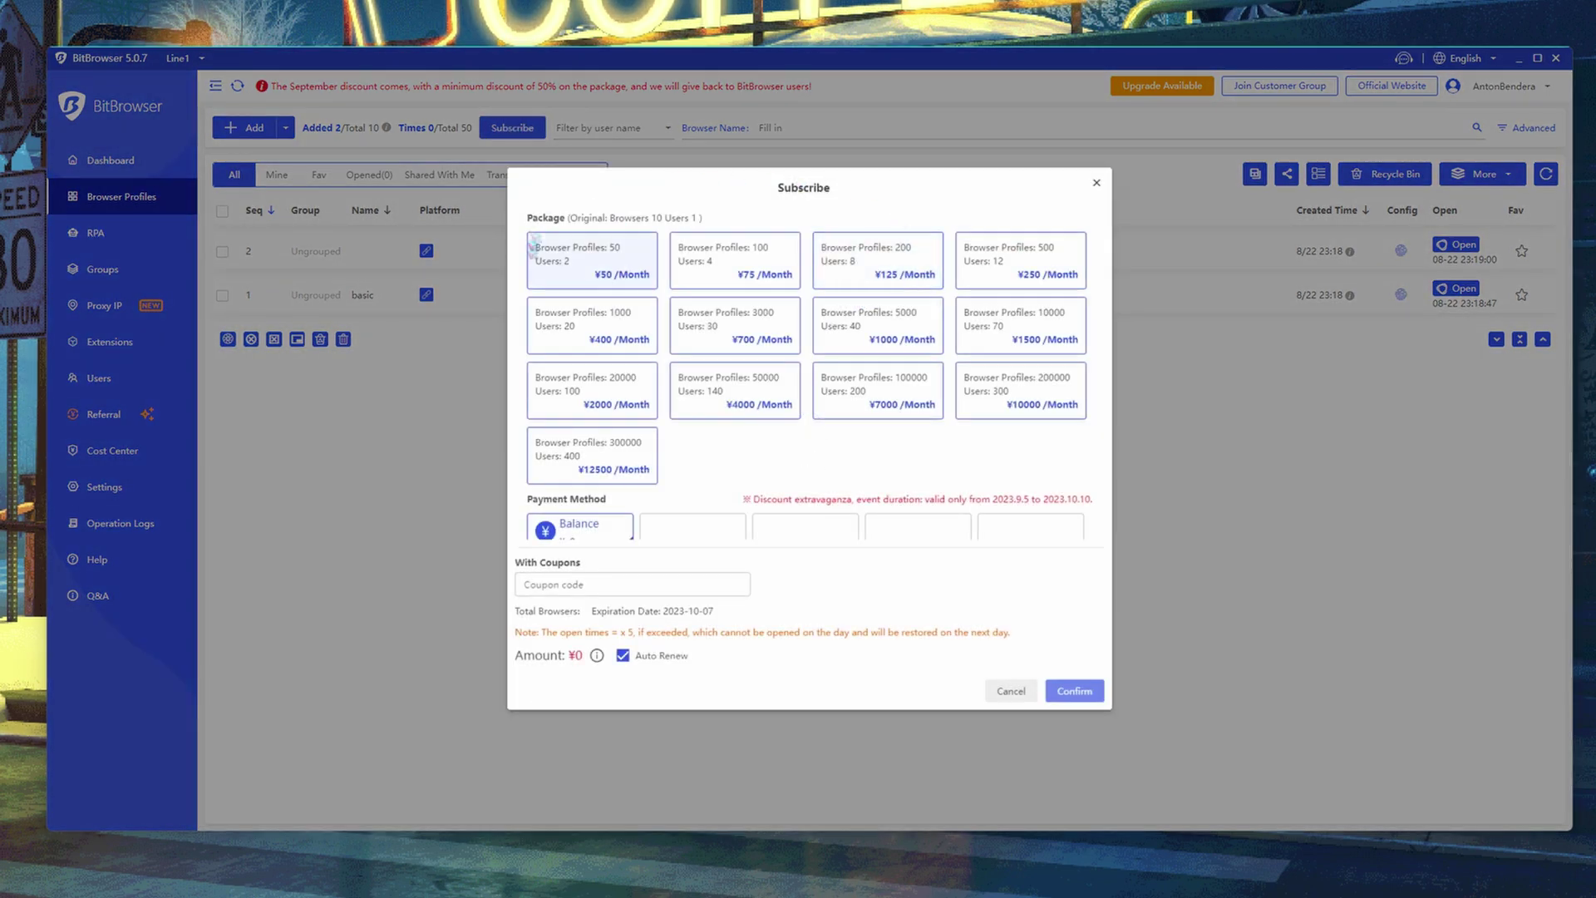
{"action": "scroll", "coordinate": [798, 487], "scroll_direction": "down", "scroll_amount": 2}
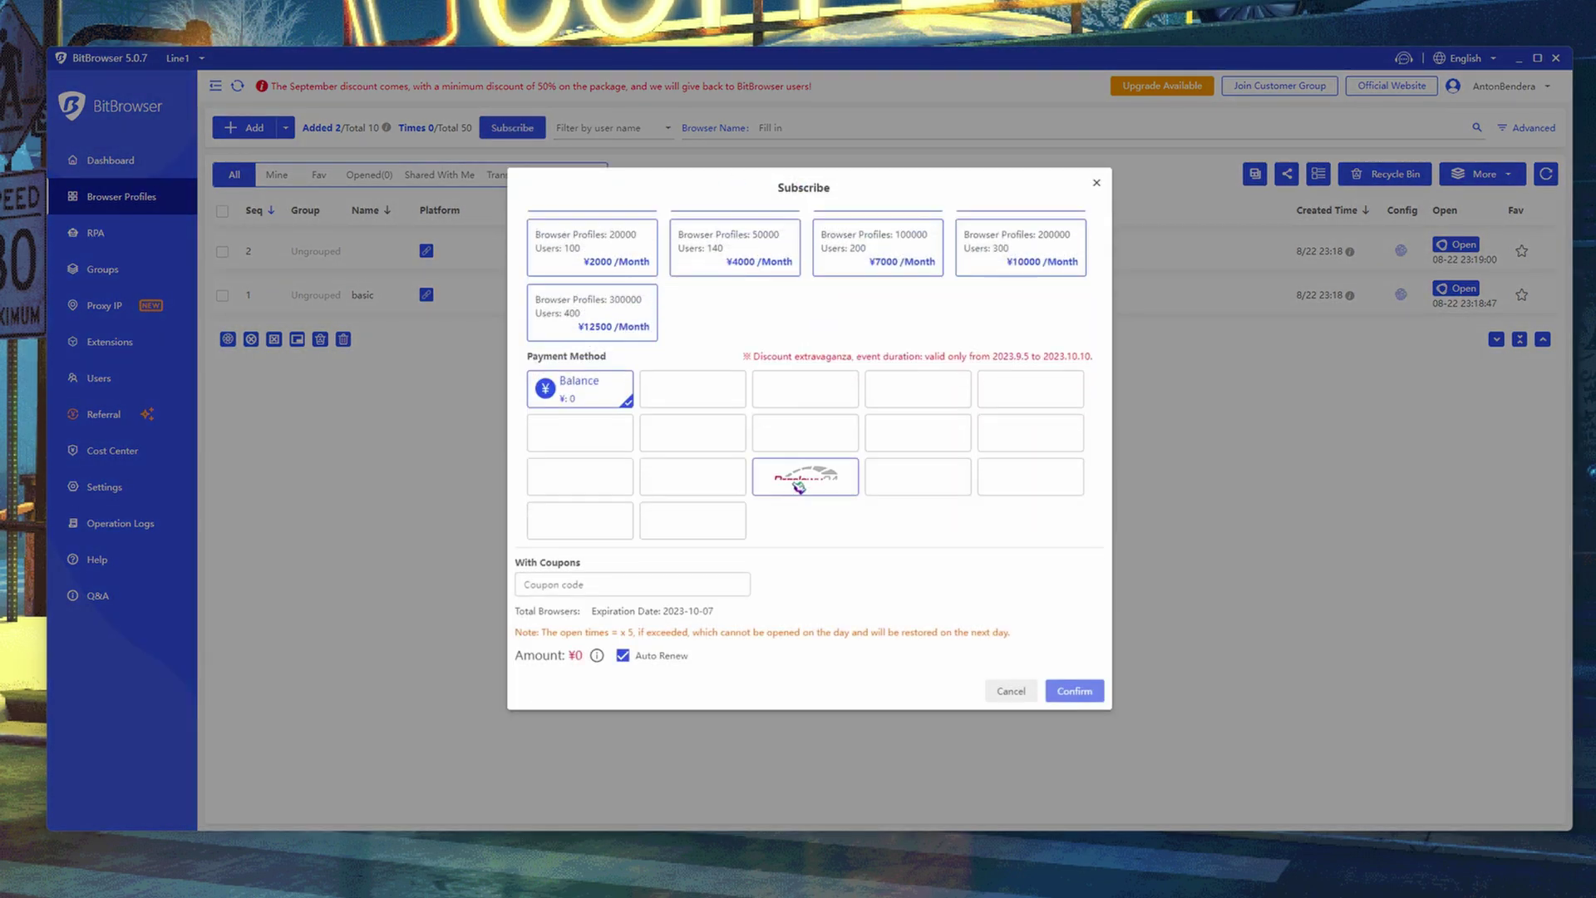
{"action": "left_click", "coordinate": [1097, 184]}
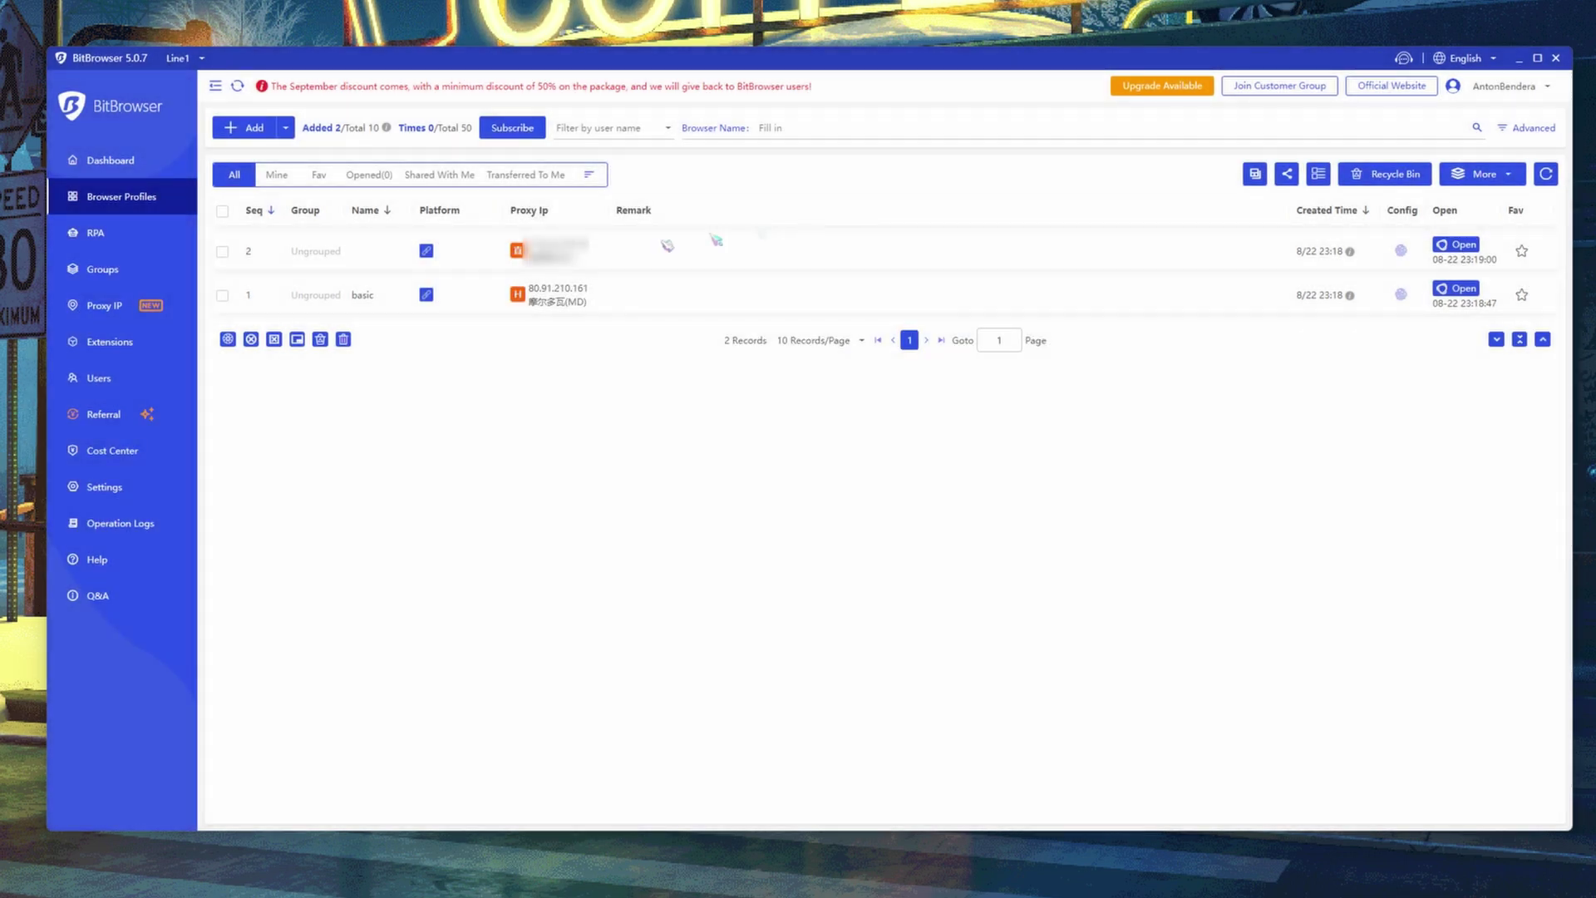
{"action": "left_click", "coordinate": [114, 452]}
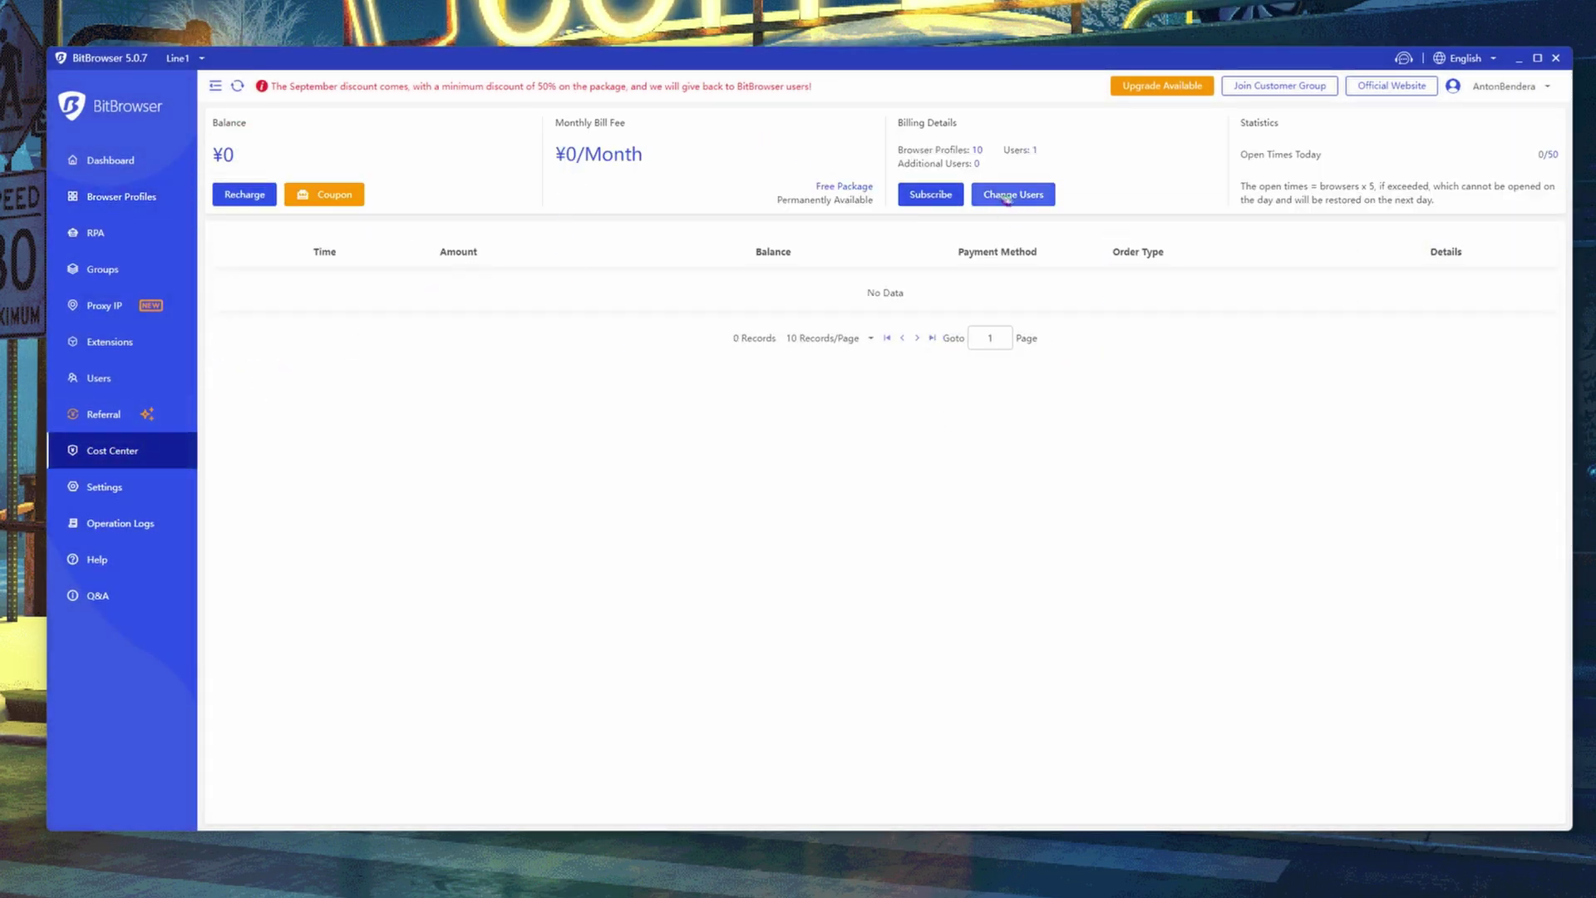
{"action": "left_click", "coordinate": [932, 196]}
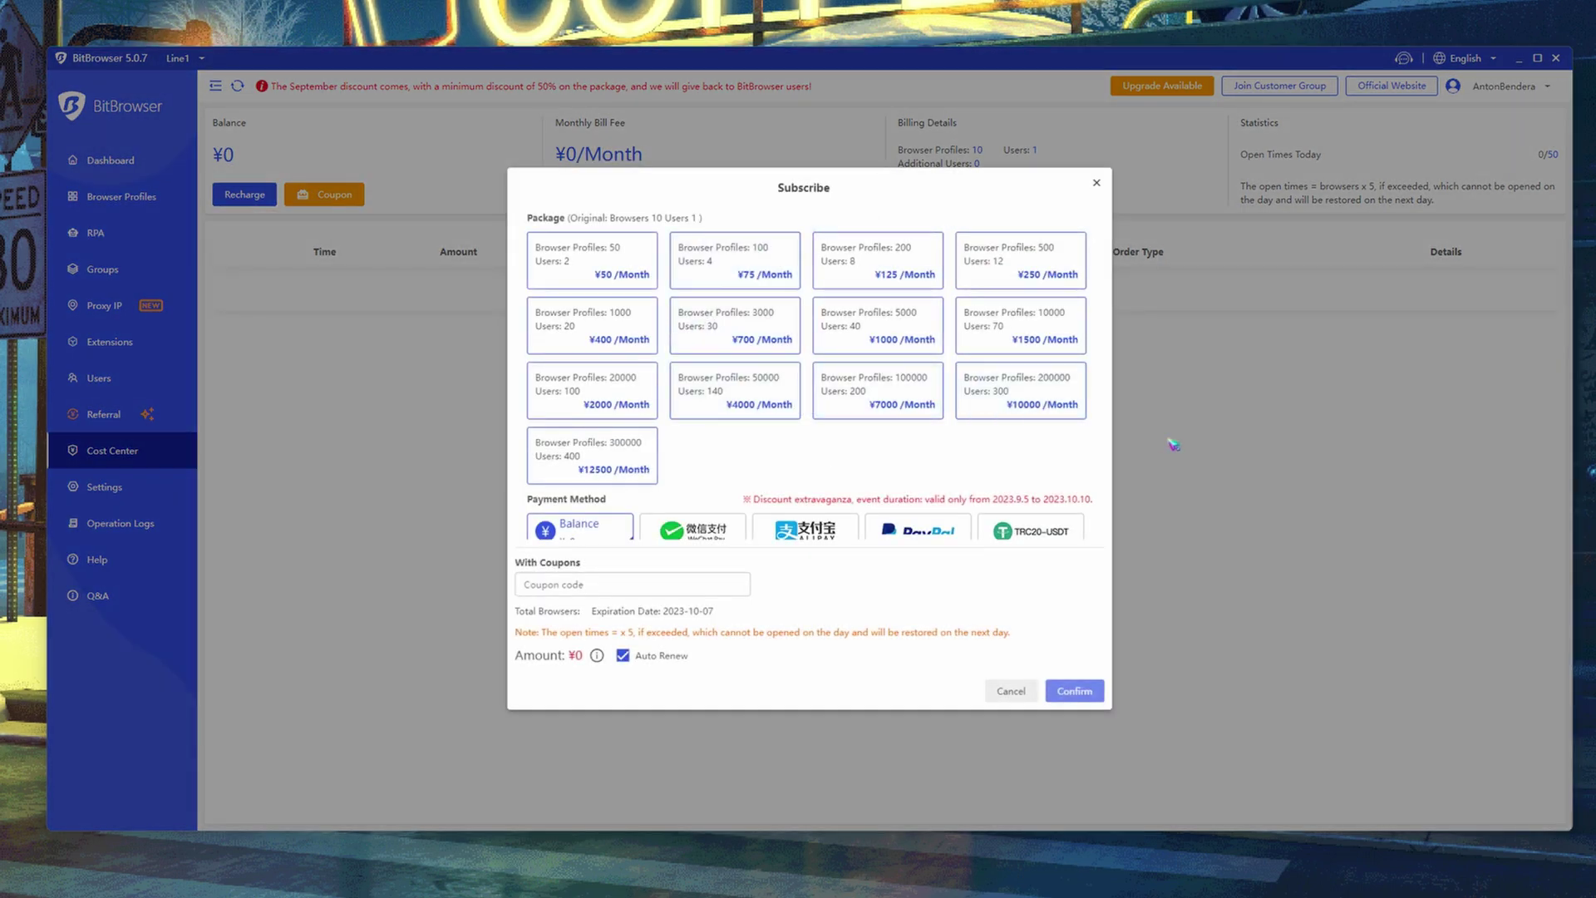
{"action": "left_click", "coordinate": [1009, 693]}
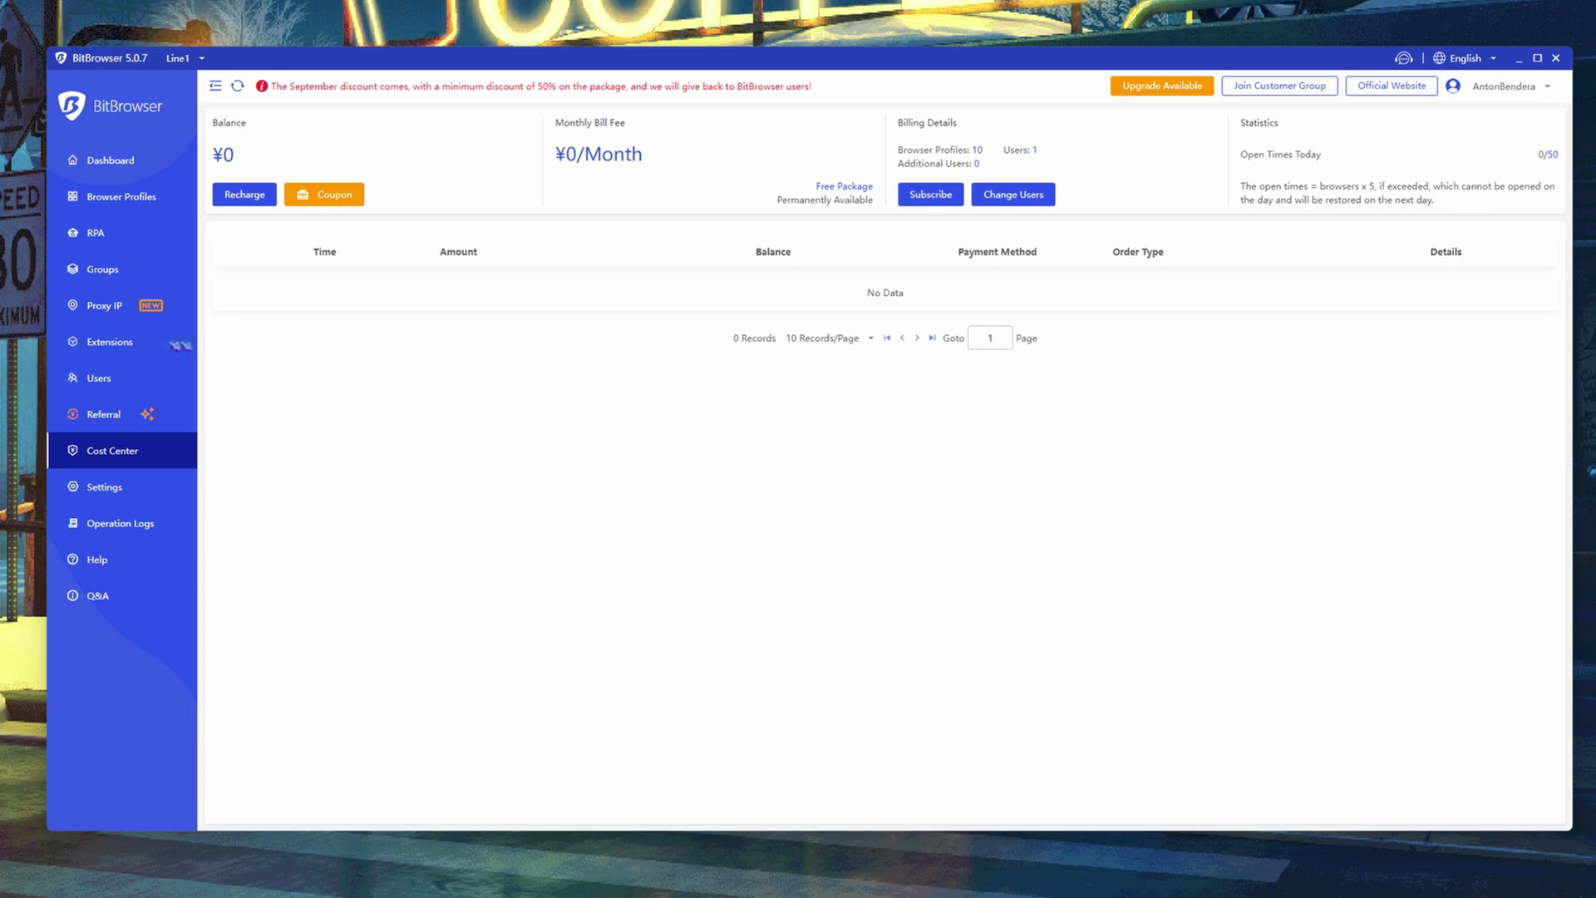
In user management, create an admin role granted every permission.
{"action": "left_click", "coordinate": [89, 382]}
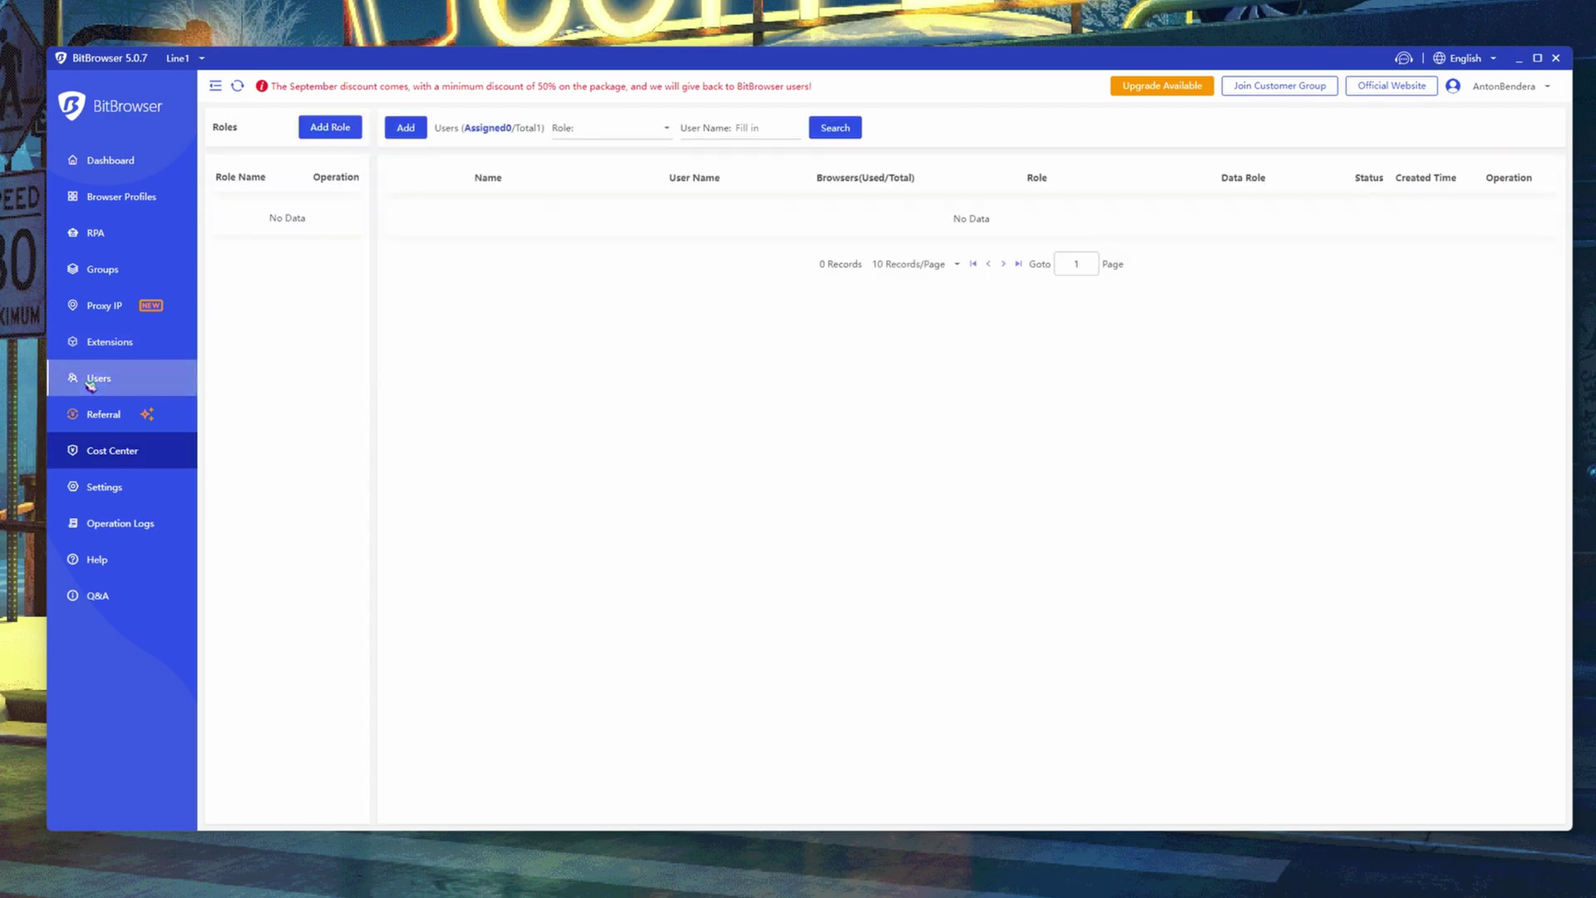
{"action": "left_click", "coordinate": [330, 129]}
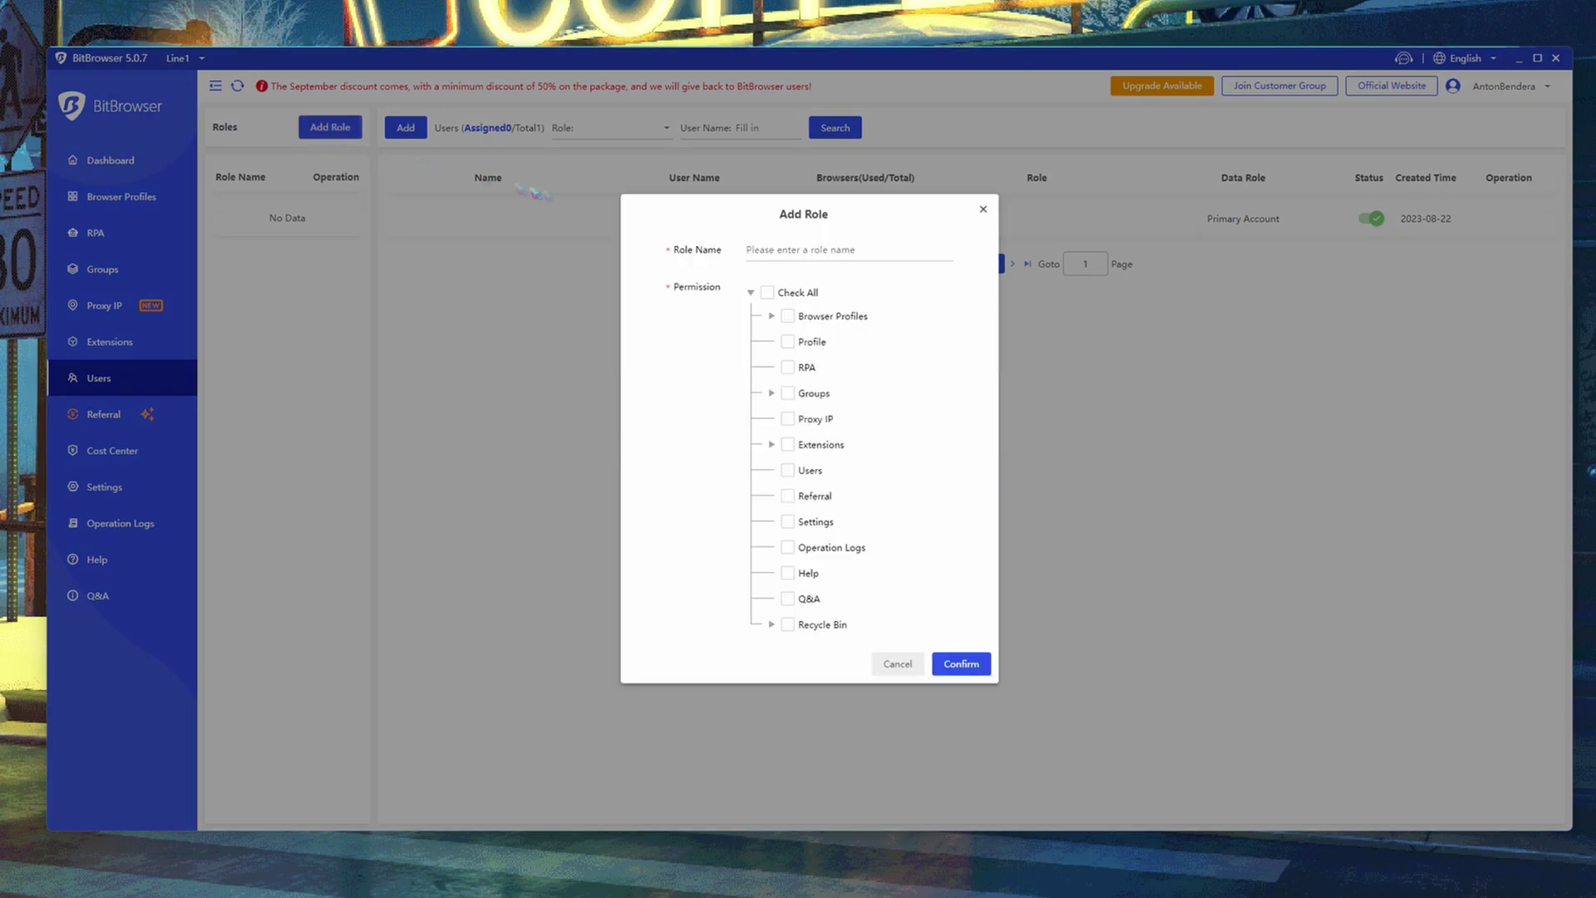
{"action": "left_click", "coordinate": [786, 247]}
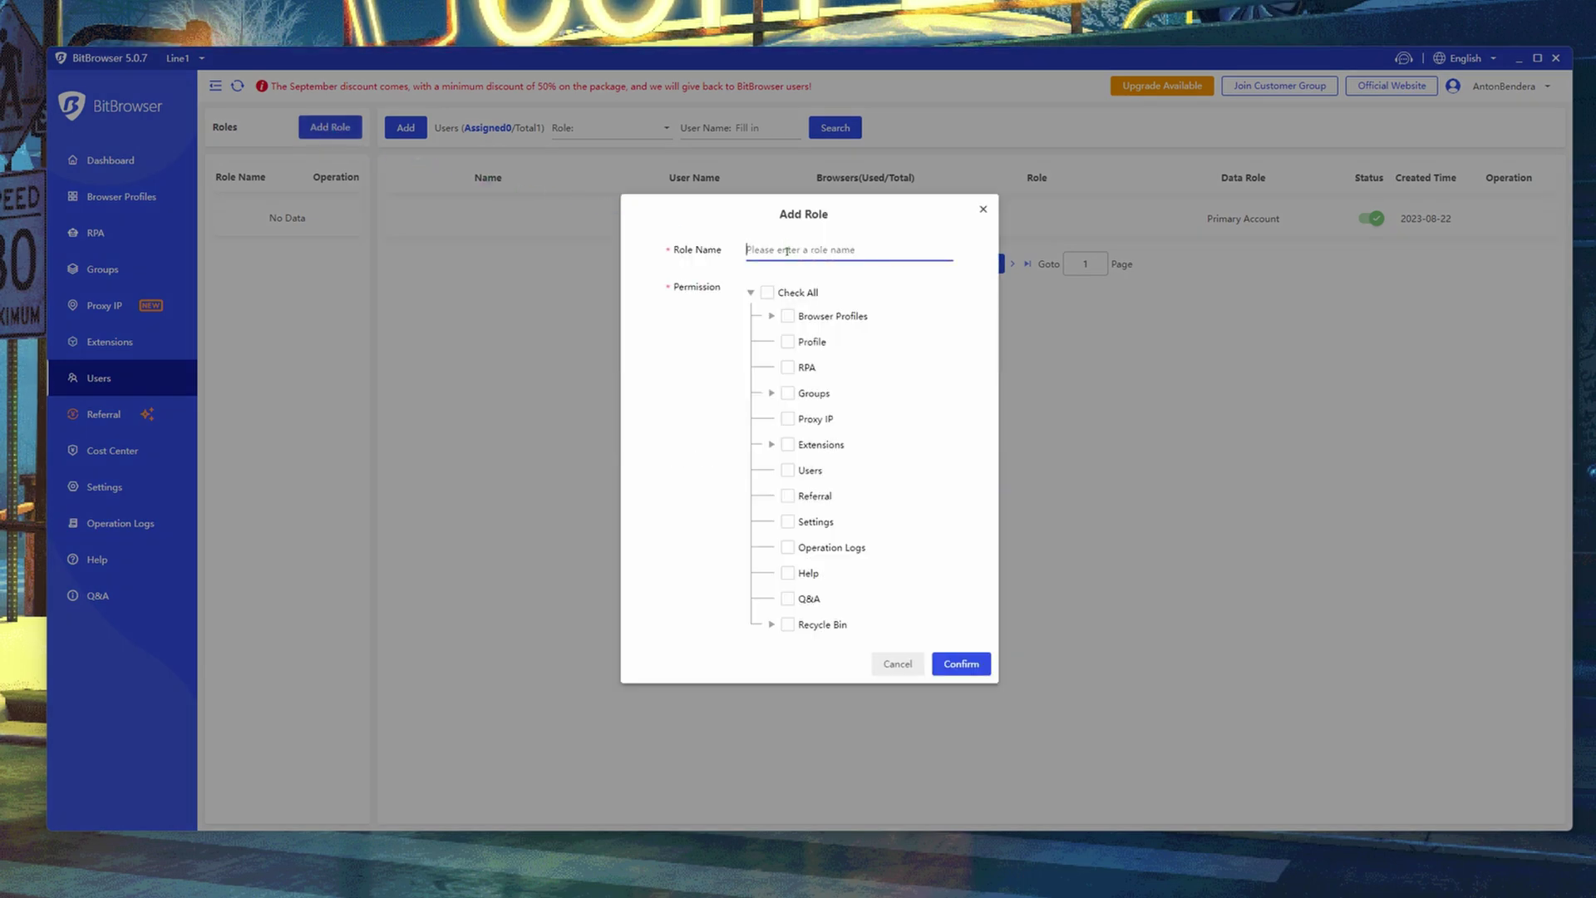
{"action": "type", "text": "admin"}
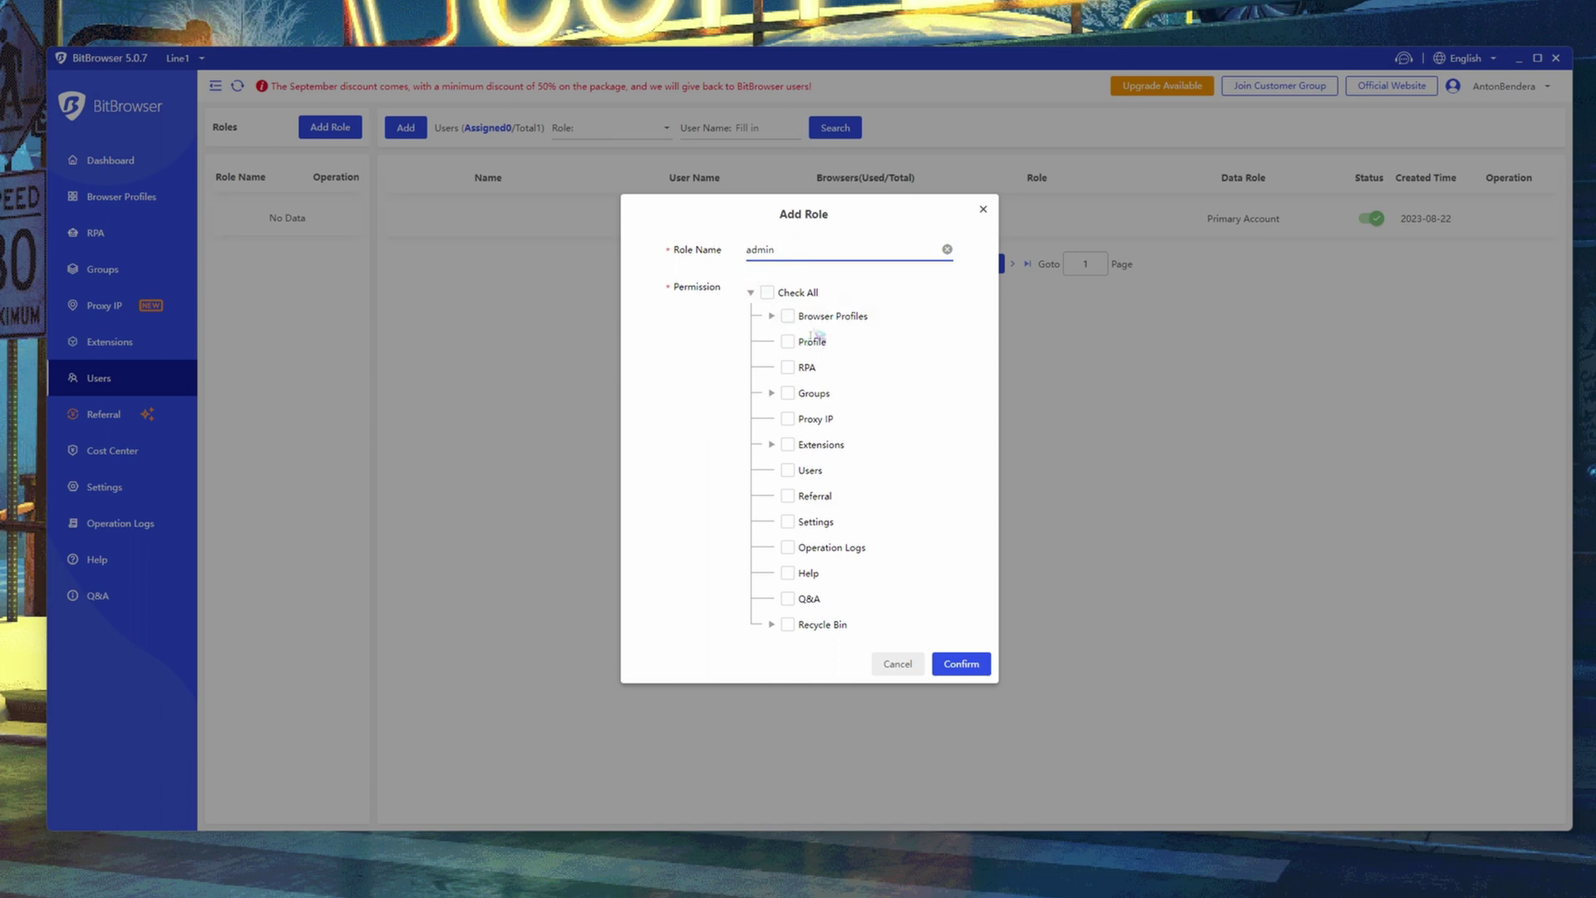
{"action": "left_click", "coordinate": [766, 293]}
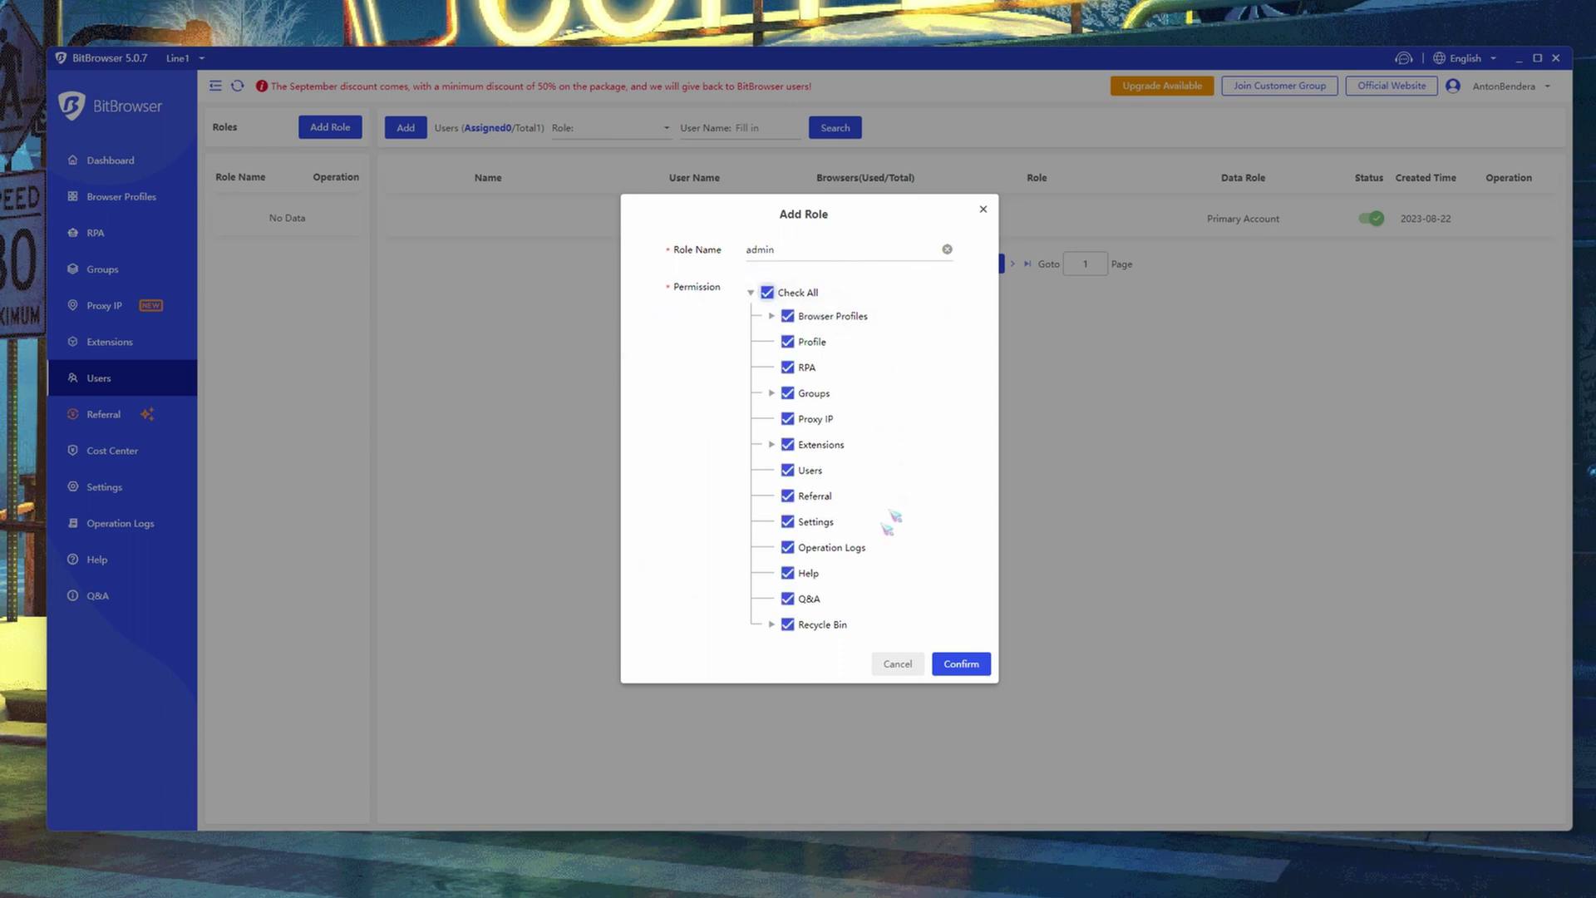
{"action": "left_click", "coordinate": [961, 666]}
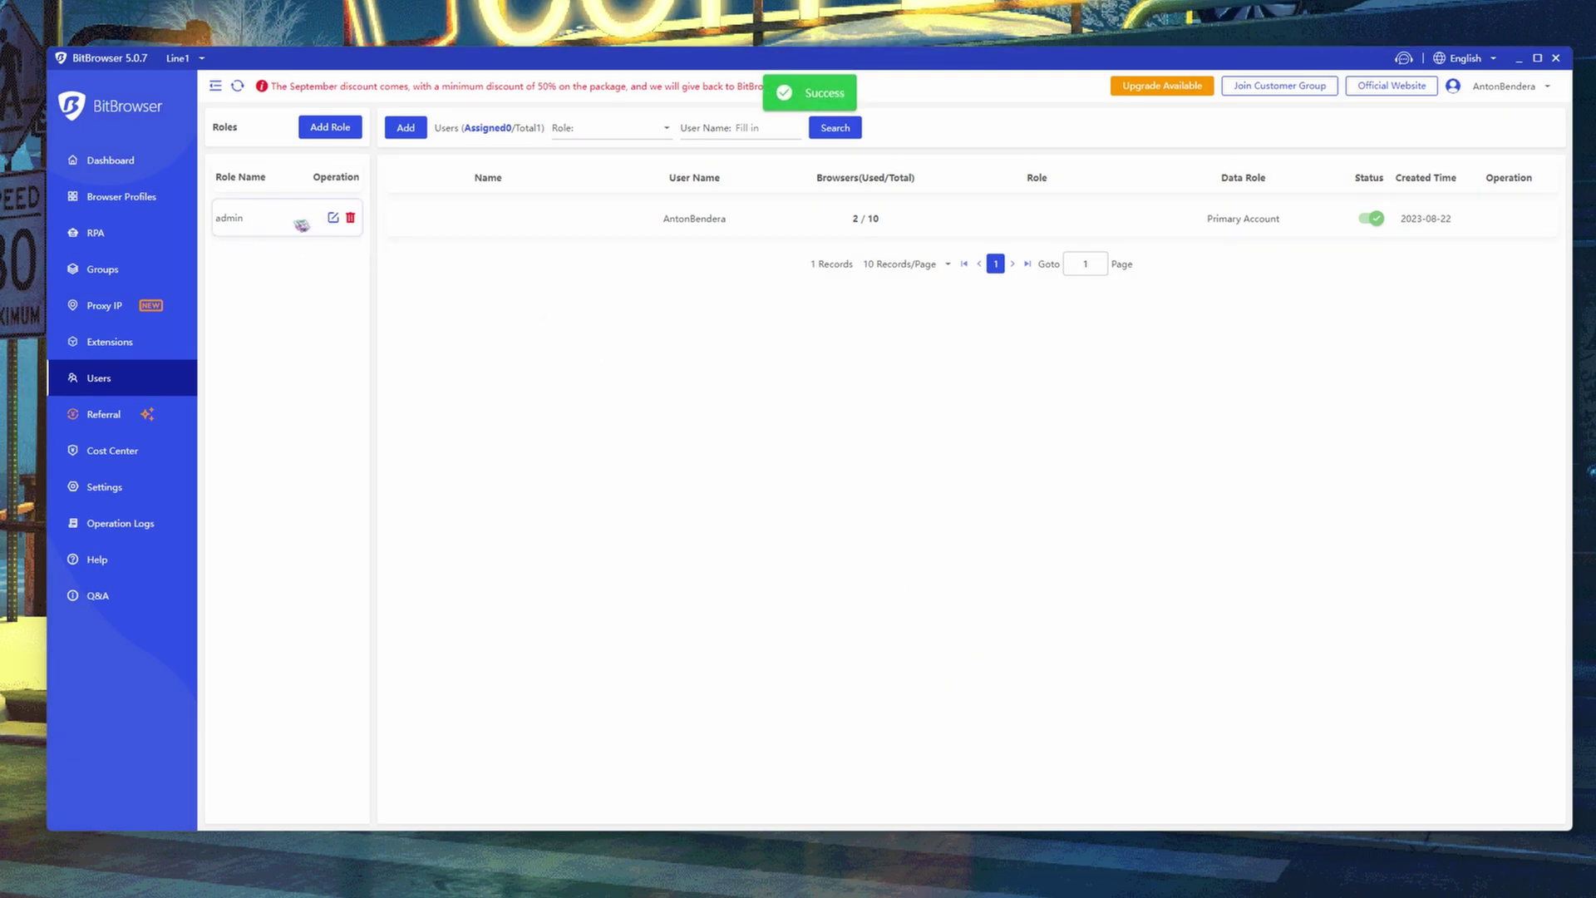
Re-save the admin role from Update Role, then delete it permanently.
{"action": "left_click", "coordinate": [333, 219]}
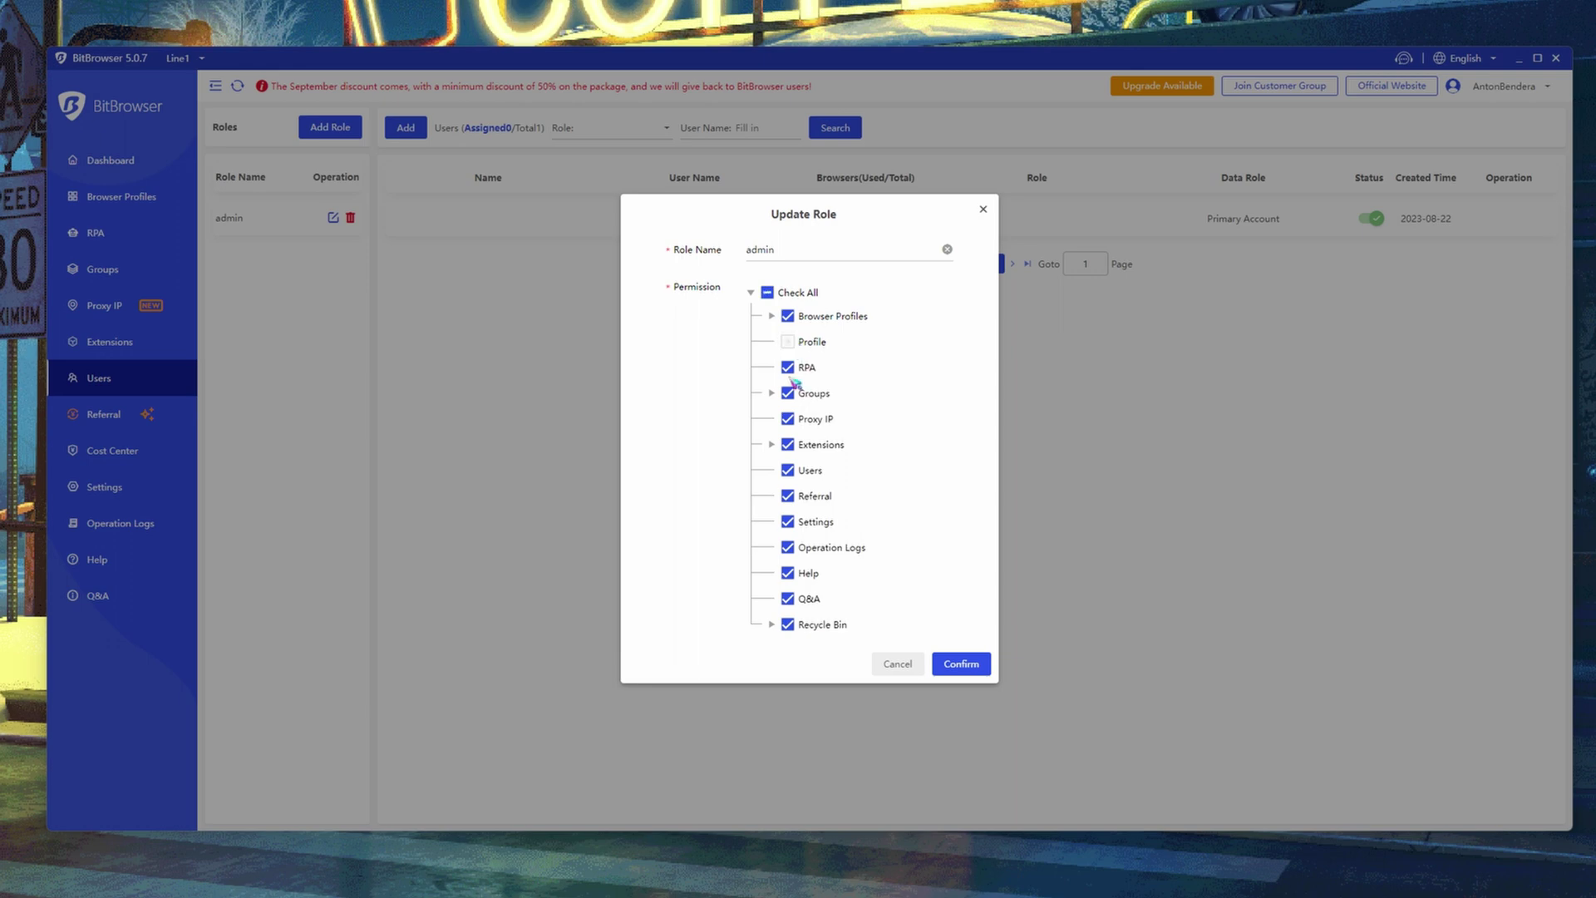
{"action": "left_click", "coordinate": [956, 663]}
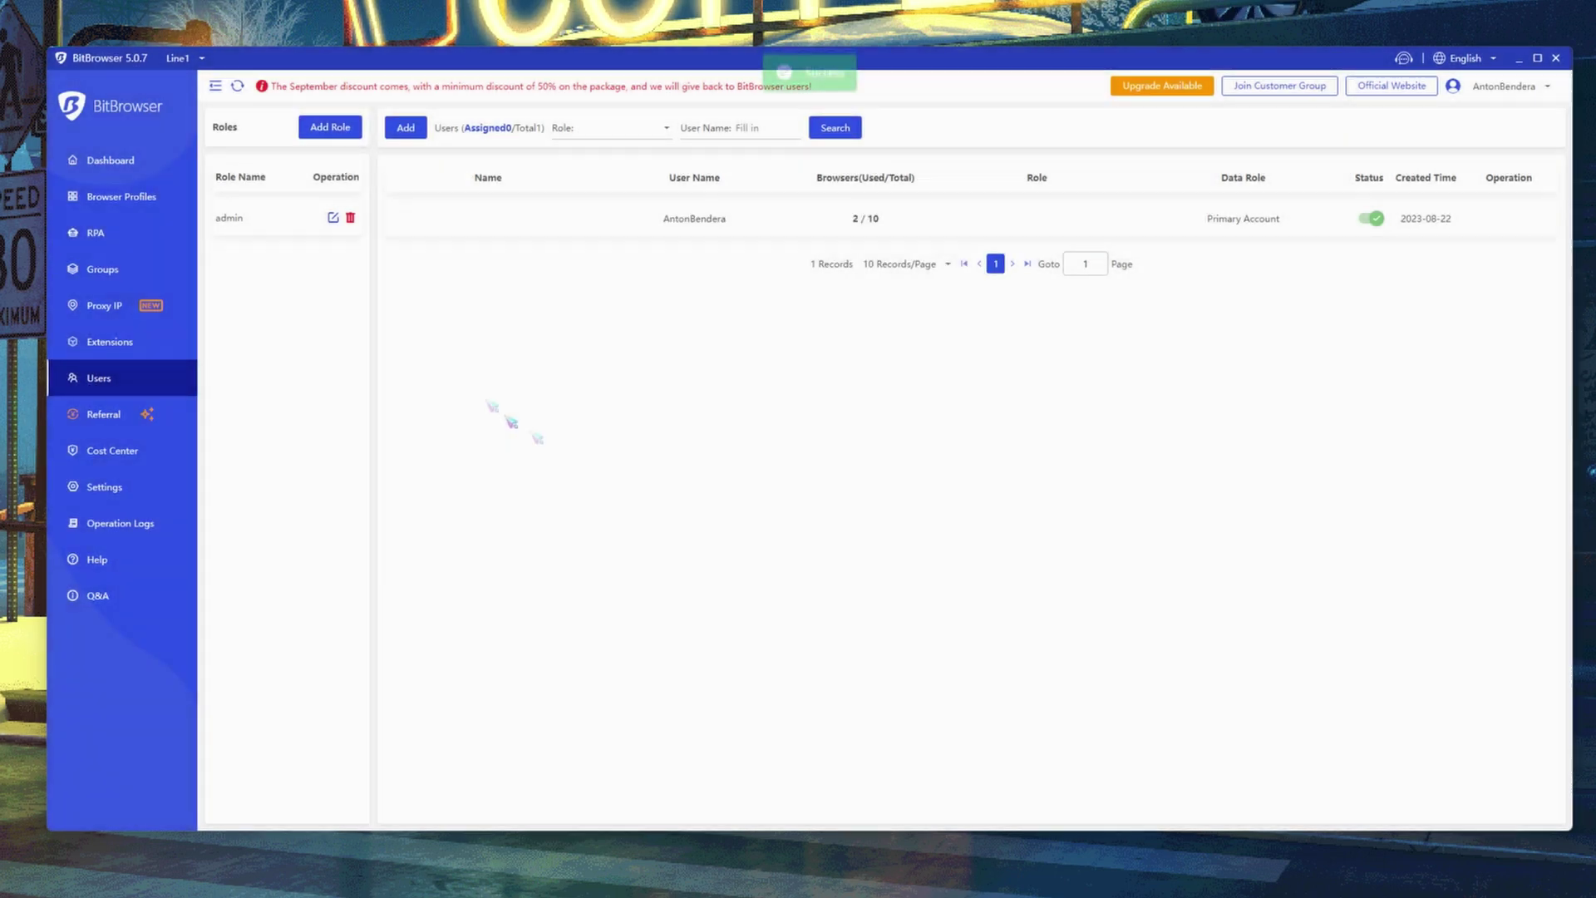
{"action": "left_click", "coordinate": [353, 218]}
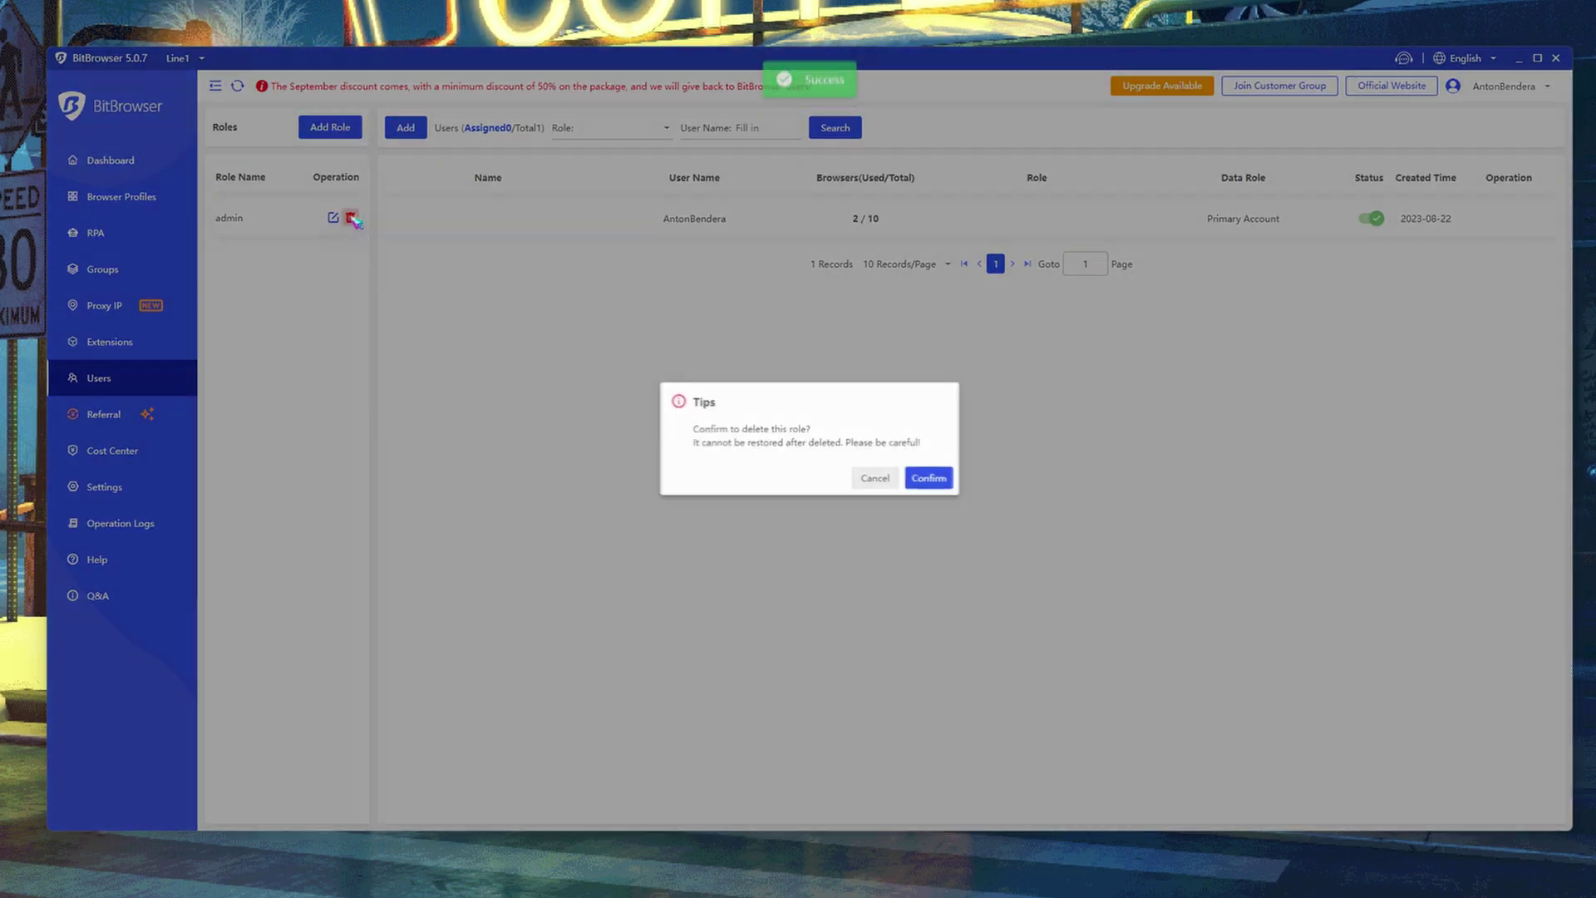
{"action": "left_click", "coordinate": [918, 477]}
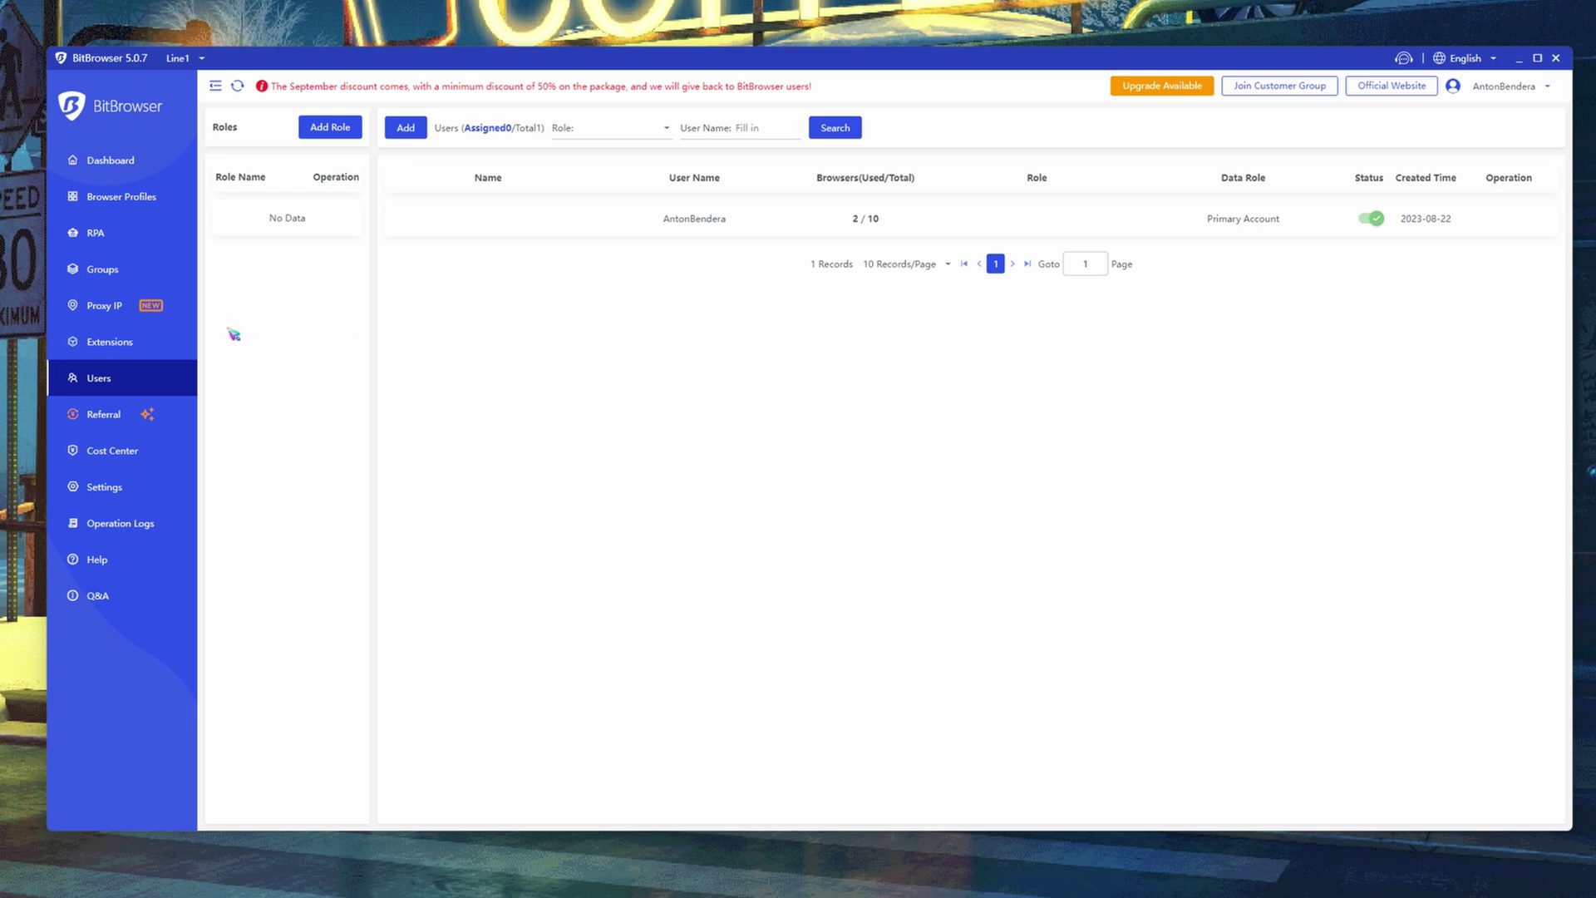
Start adding a custom extension from the Google Store and paste the ProxyControl store link.
{"action": "left_click", "coordinate": [109, 353]}
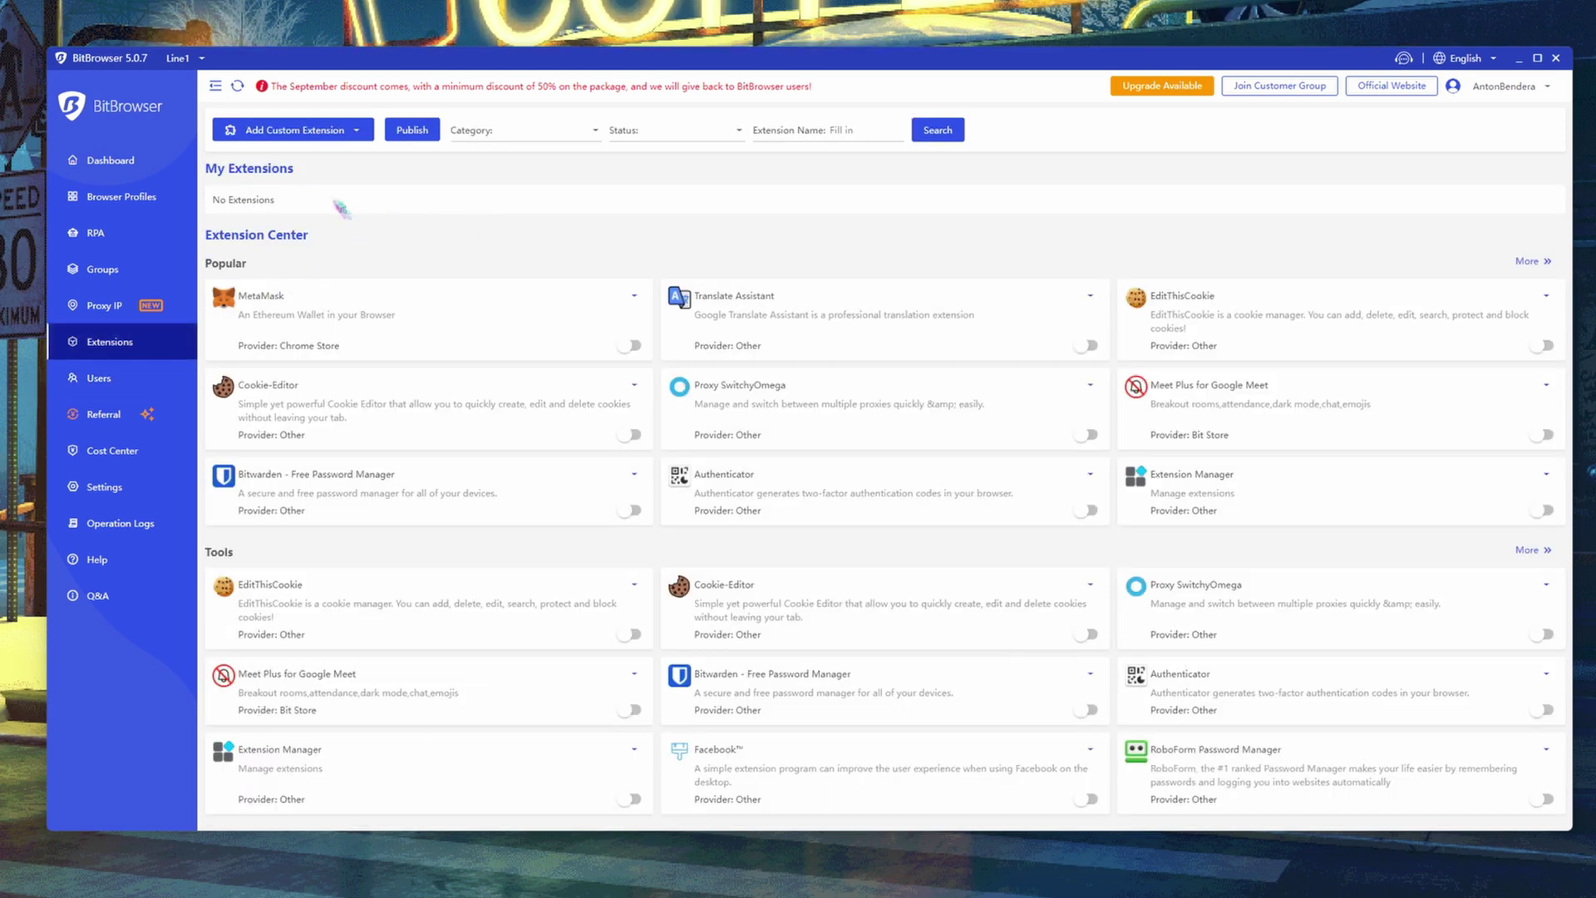
{"action": "left_click", "coordinate": [293, 135]}
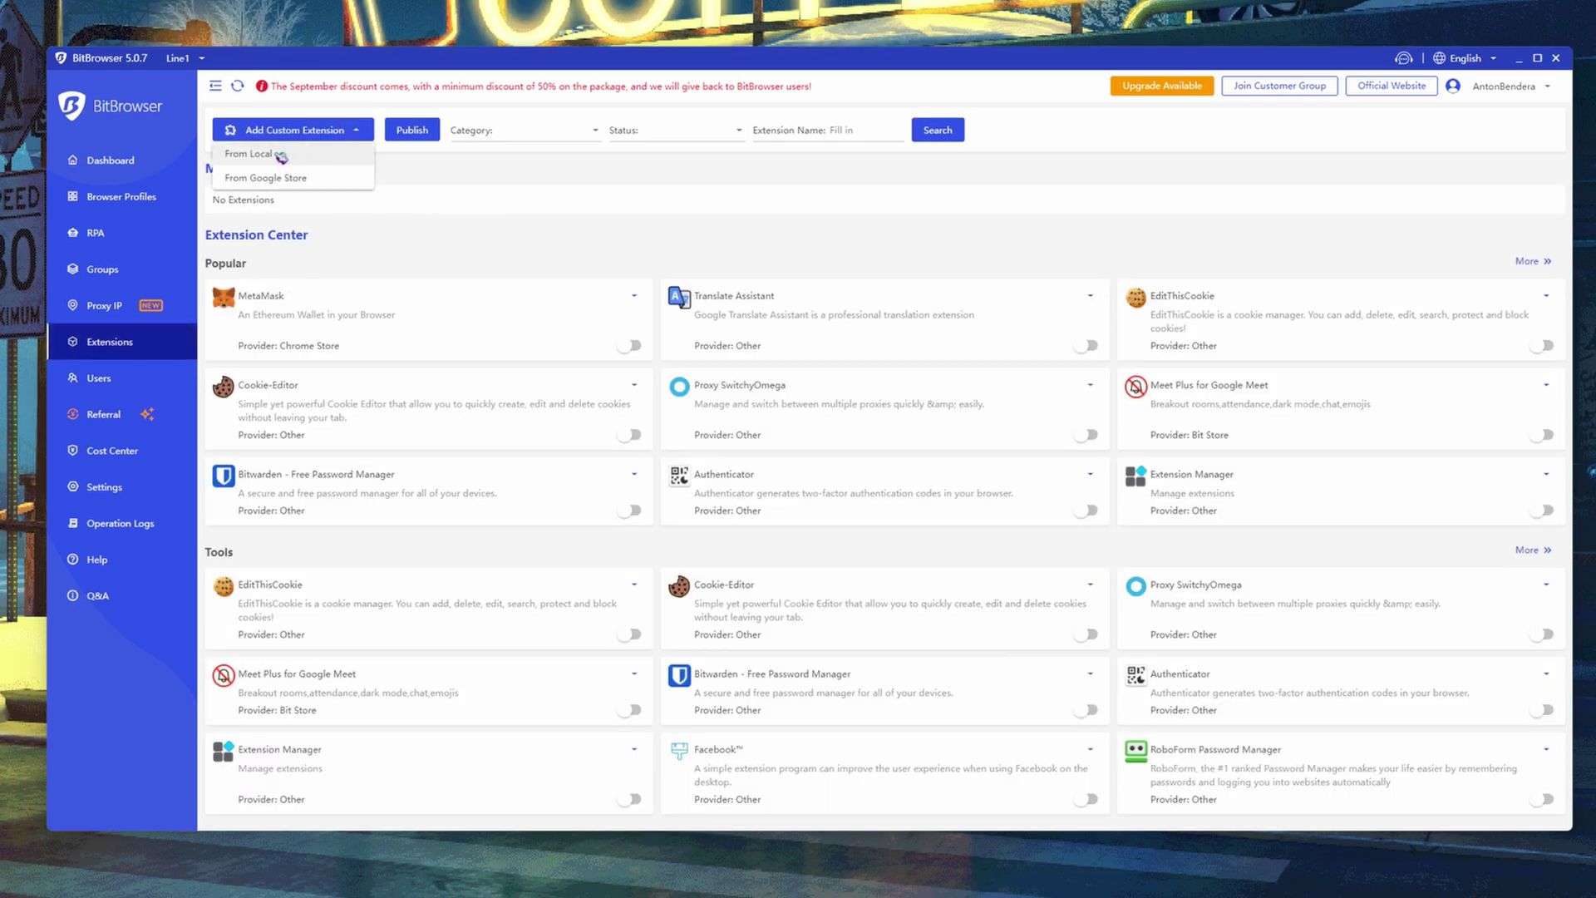
{"action": "left_click", "coordinate": [275, 179]}
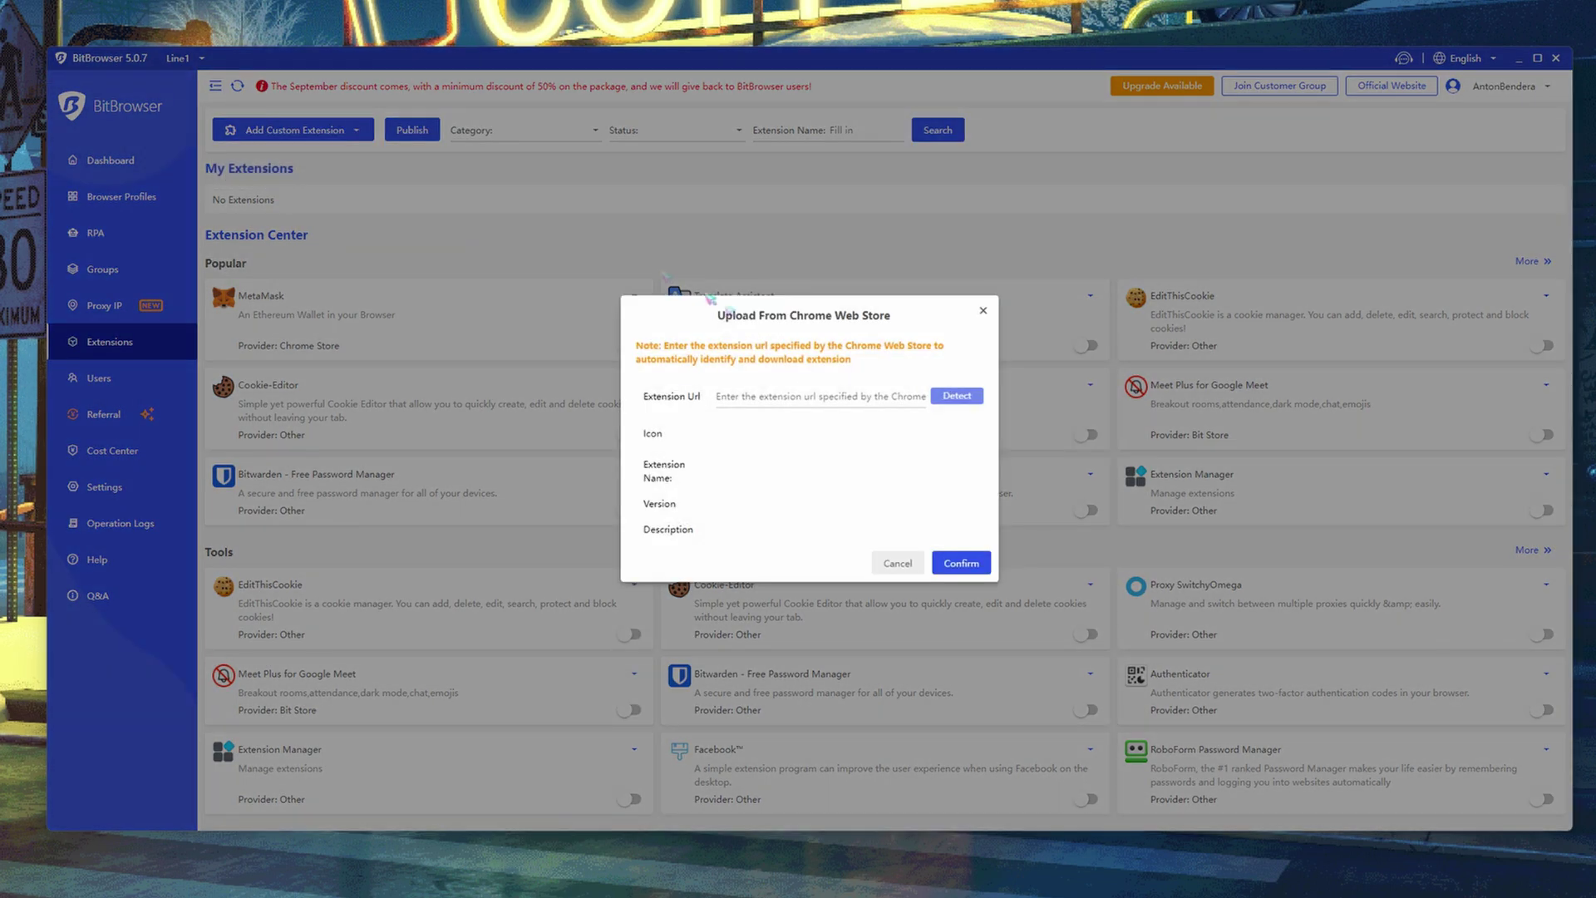
{"action": "left_click", "coordinate": [795, 398]}
{"action": "key", "text": "ctrl+v"}
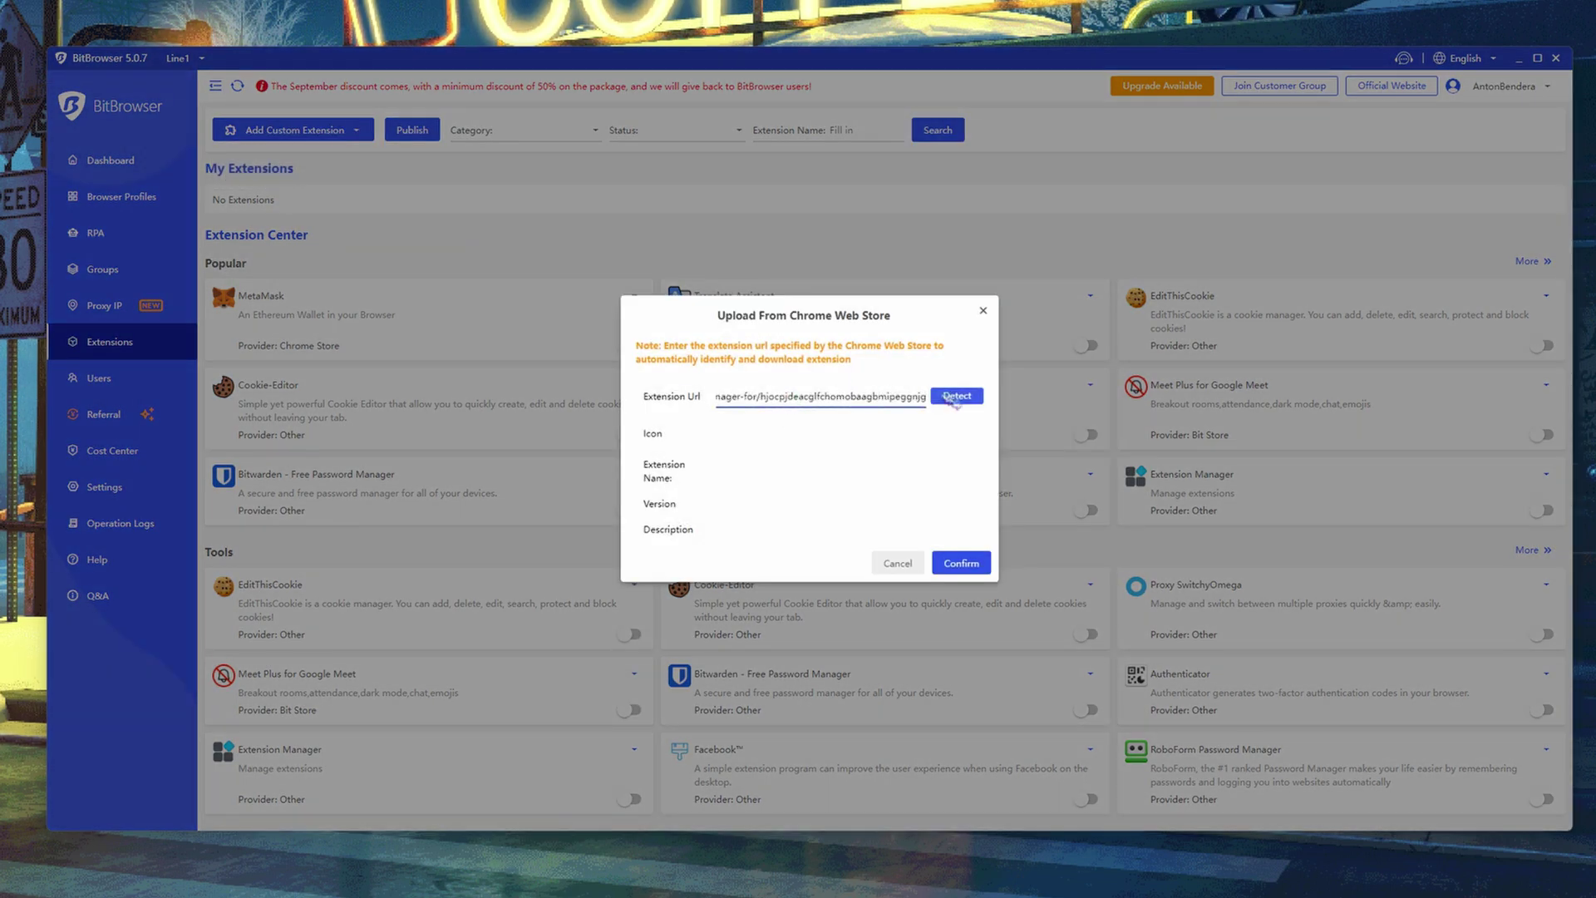
Detect and confirm the ProxyControl extension, then enable MetaMask.
{"action": "left_click", "coordinate": [954, 399]}
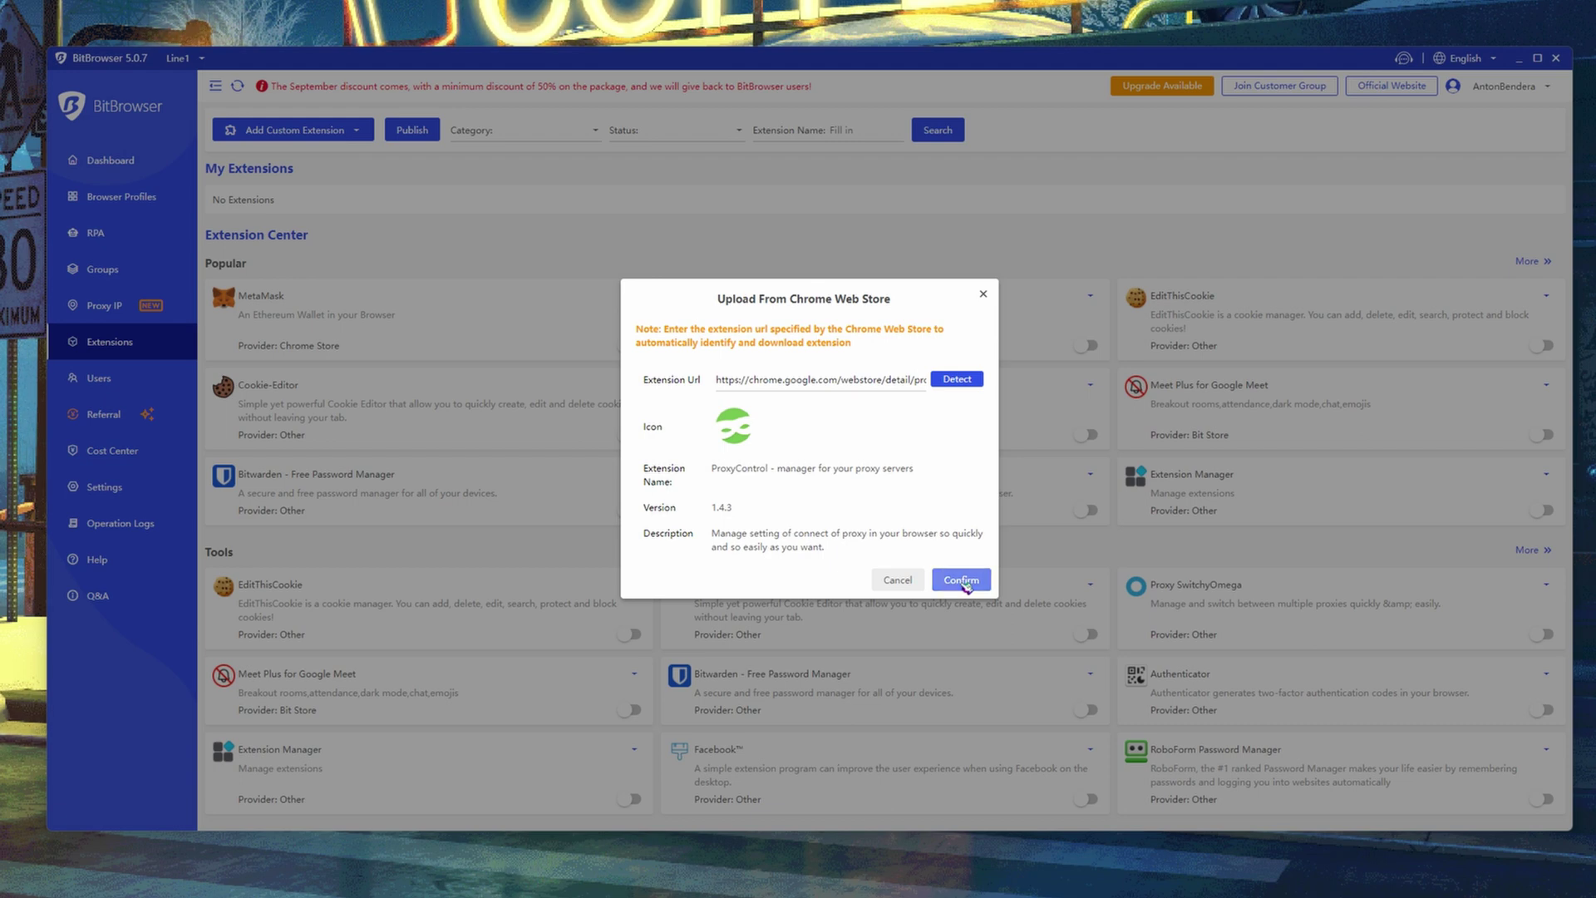
{"action": "left_click", "coordinate": [964, 582]}
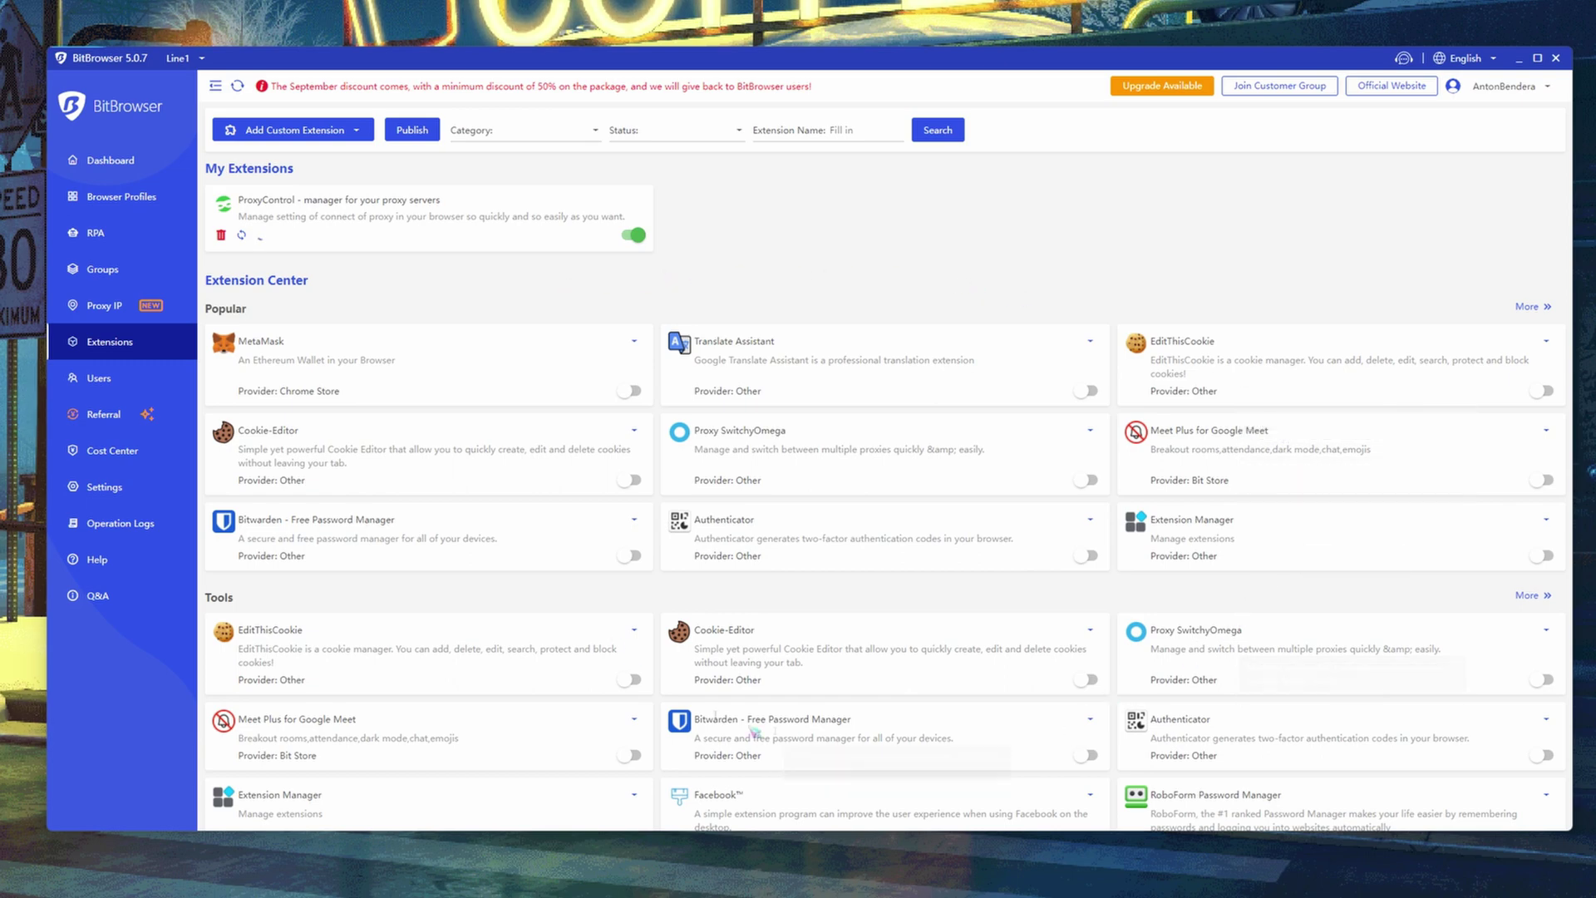
{"action": "left_click", "coordinate": [629, 395]}
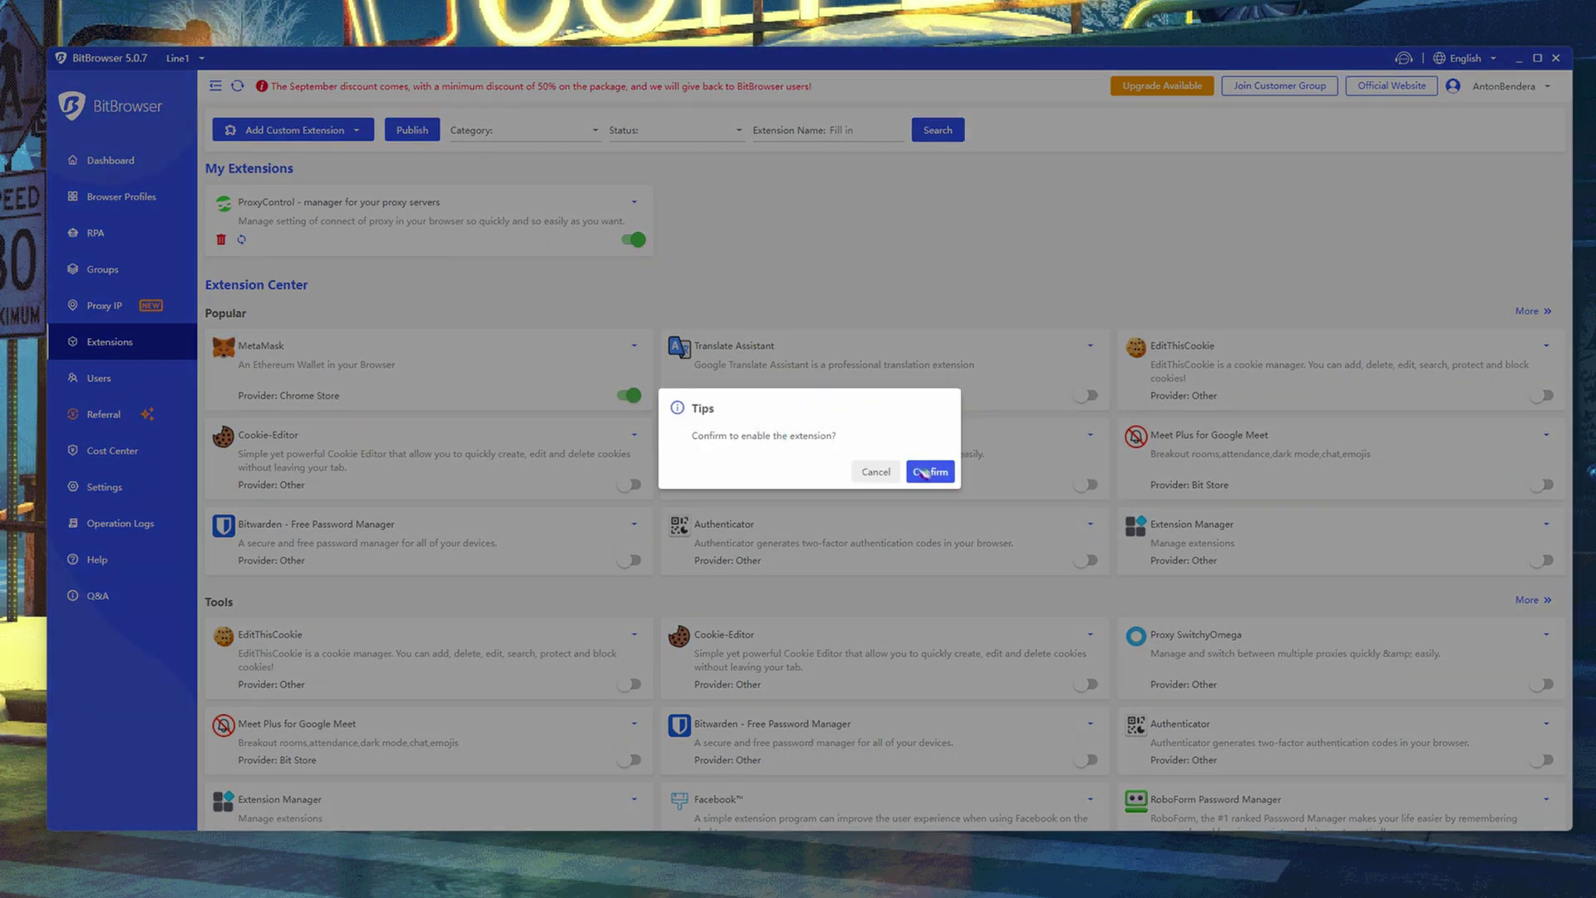
{"action": "left_click", "coordinate": [926, 475]}
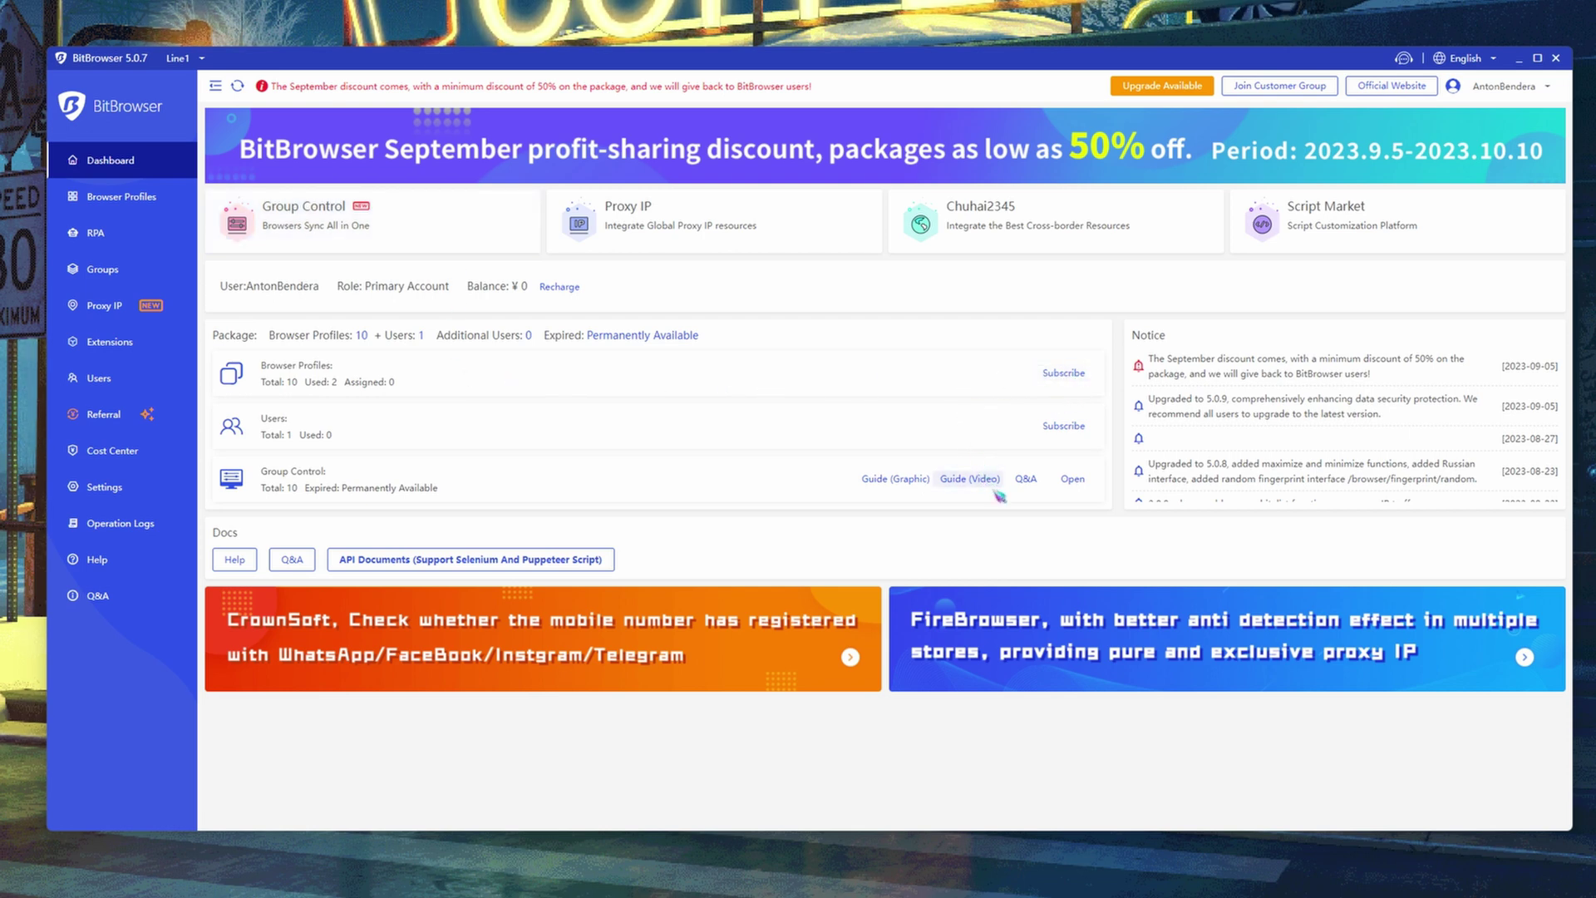
Scroll the Dashboard's Notice list down slightly.
{"action": "scroll", "coordinate": [1271, 449], "scroll_direction": "down", "scroll_amount": 1}
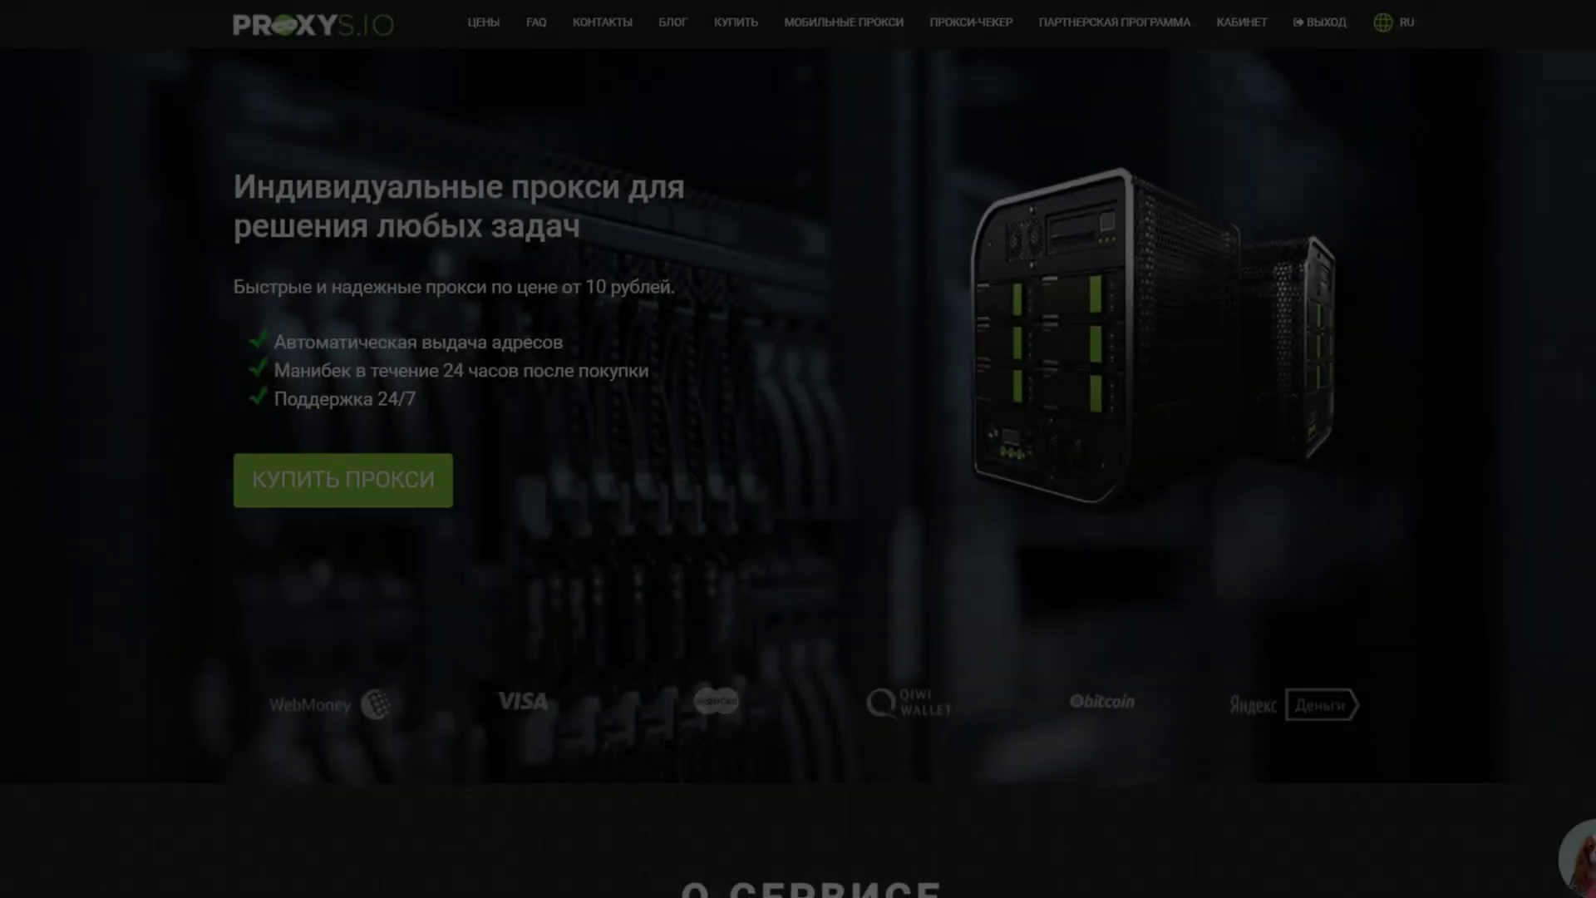
Scroll down the Proxys.io homepage to the «О СЕРВИСЕ» section.
{"action": "scroll", "coordinate": [798, 416], "scroll_direction": "down", "scroll_amount": 1}
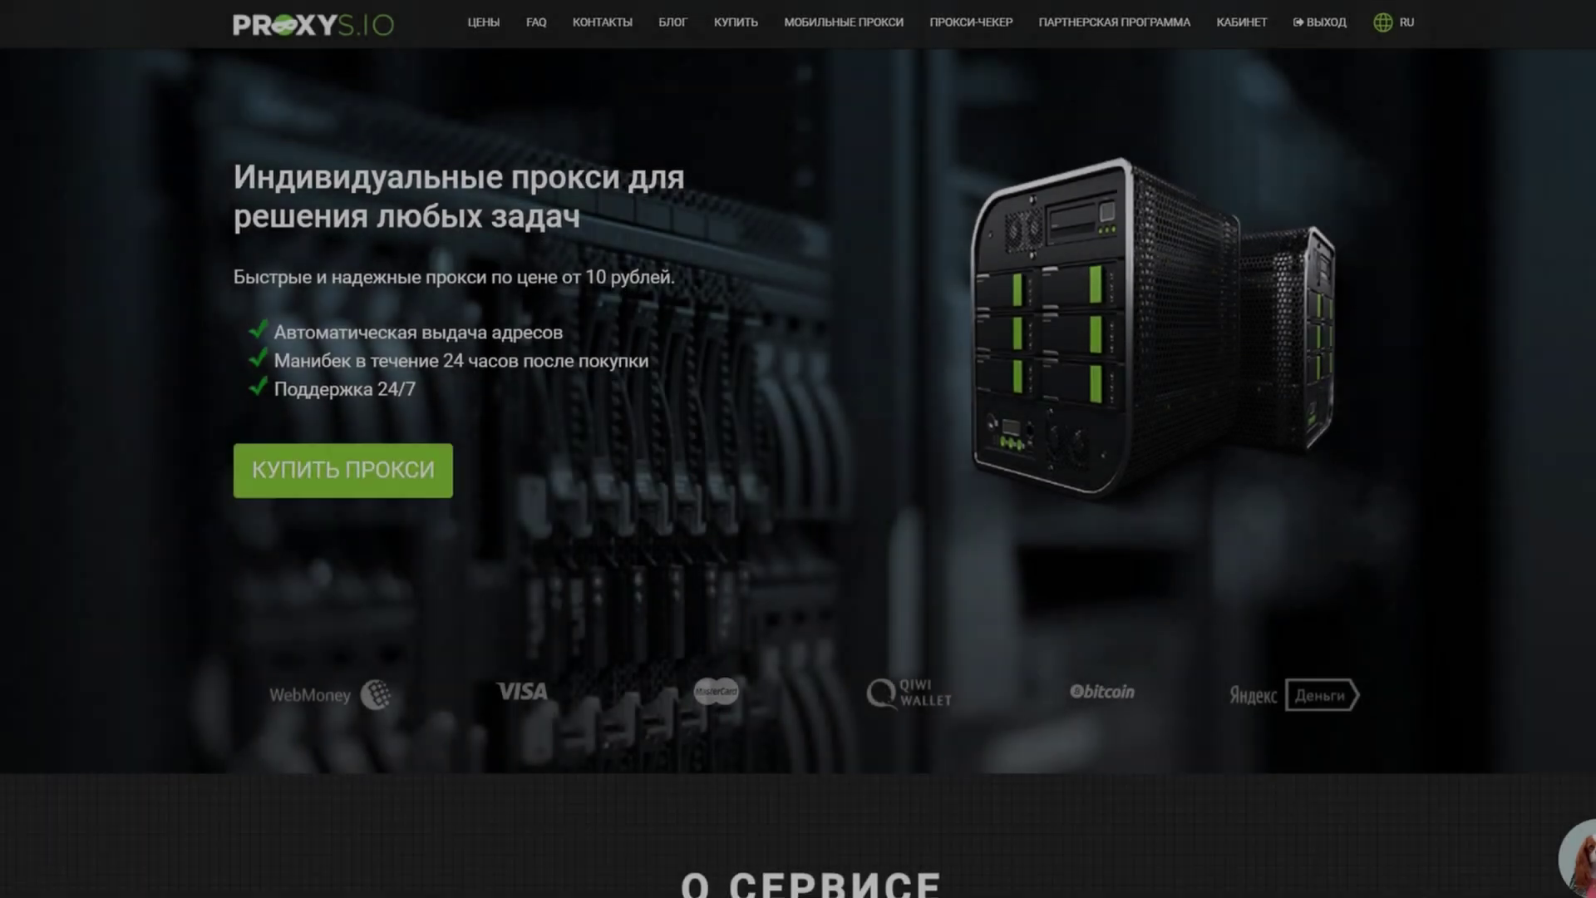
{"action": "scroll", "coordinate": [798, 416], "scroll_direction": "down", "scroll_amount": 1}
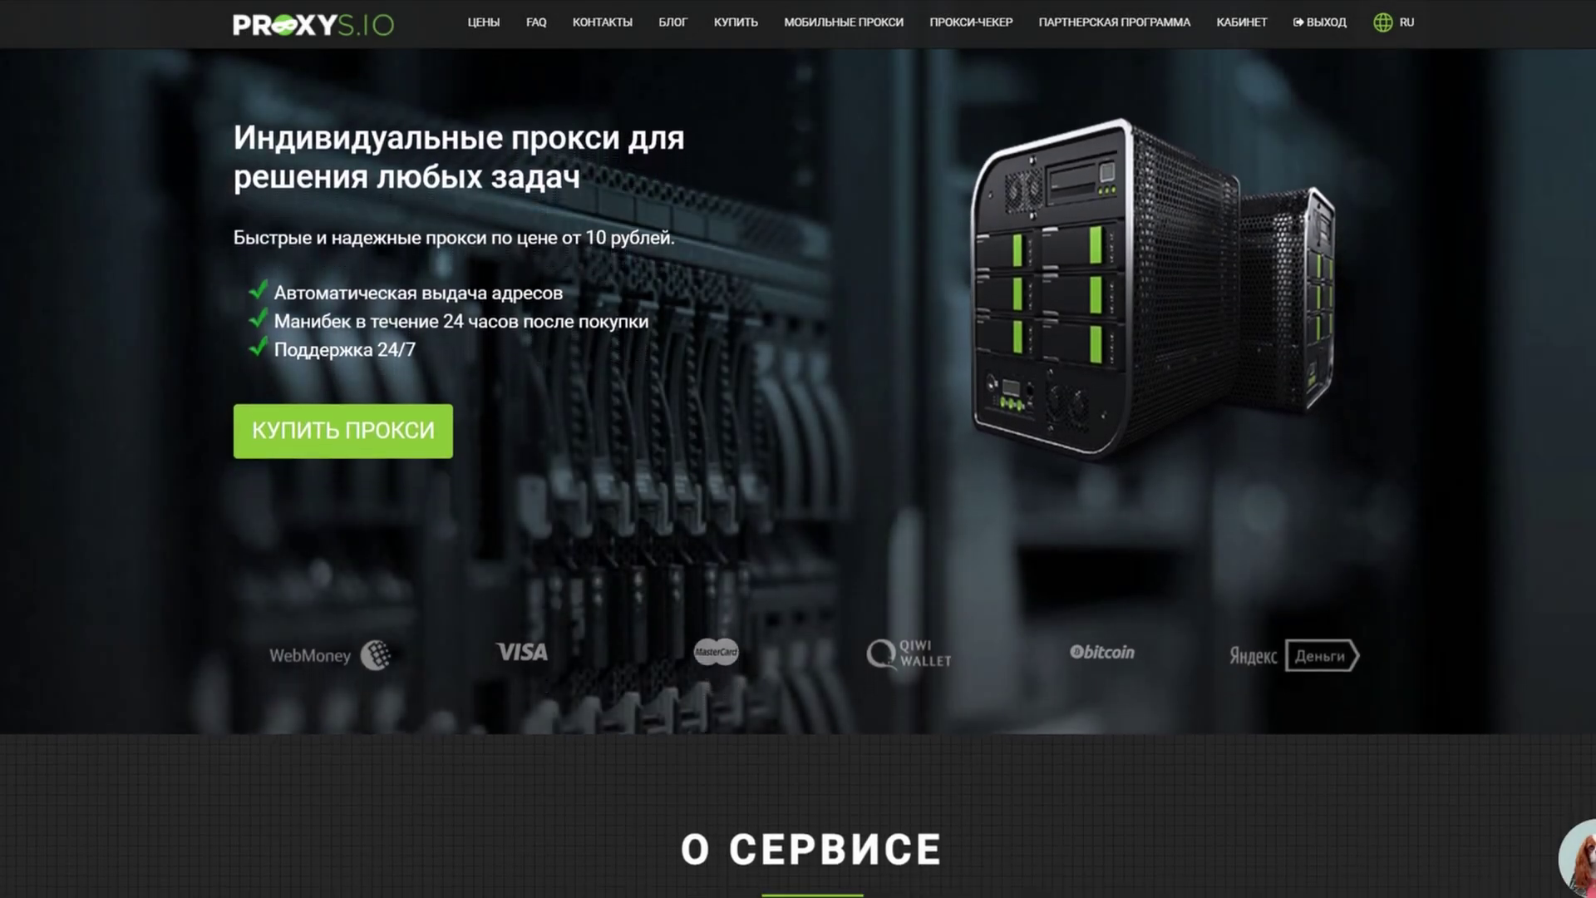
{"action": "scroll", "coordinate": [798, 416], "scroll_direction": "down", "scroll_amount": 1}
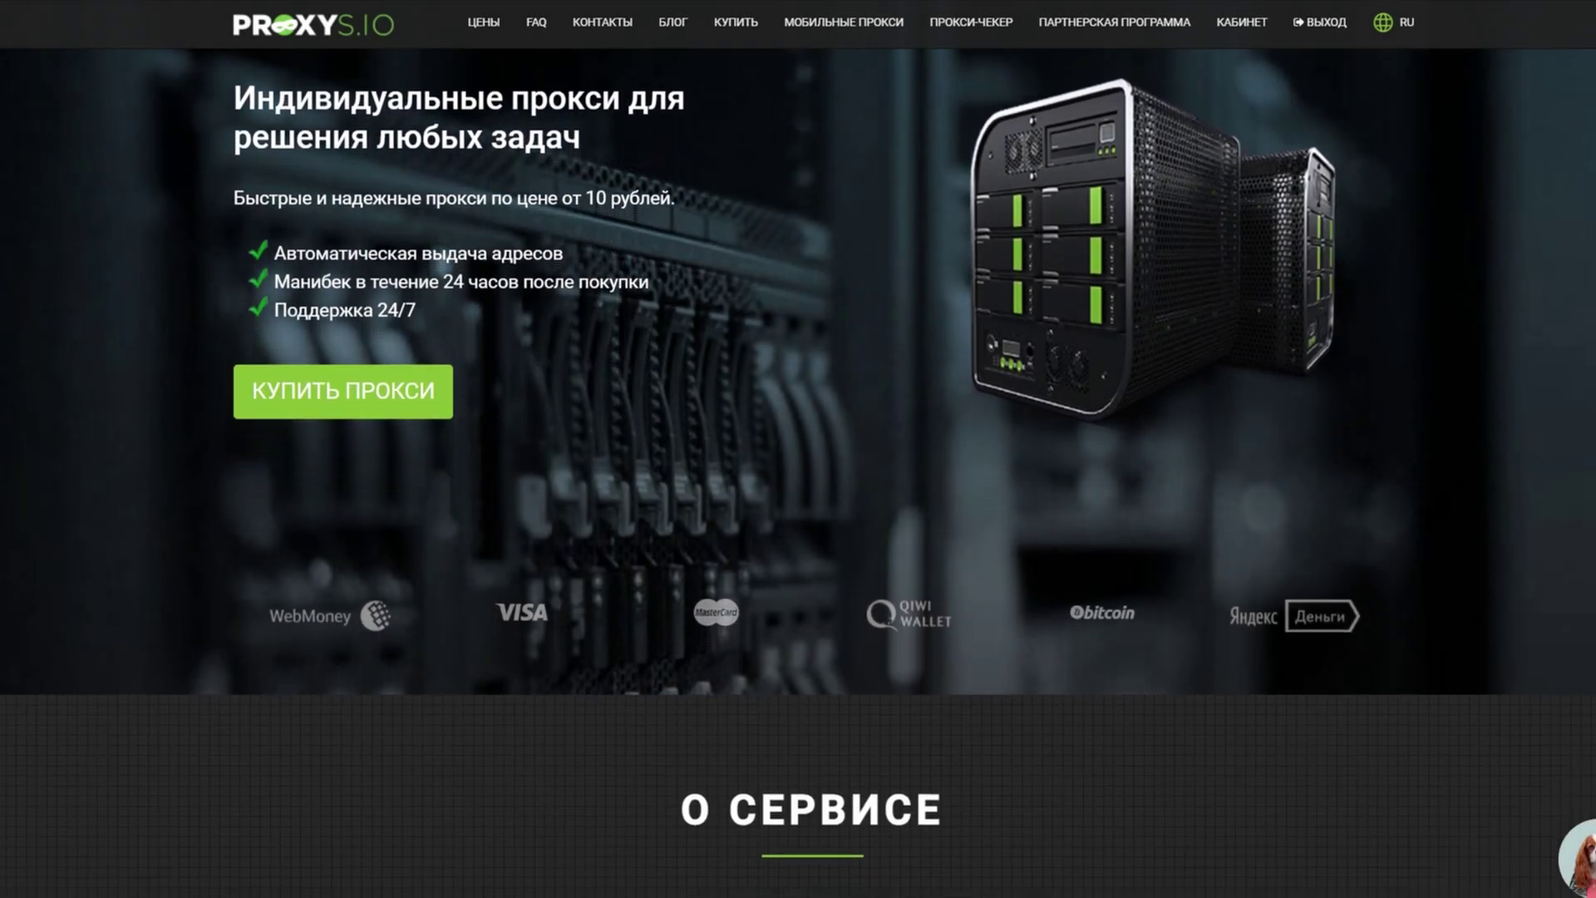
{"action": "scroll", "coordinate": [798, 416], "scroll_direction": "down", "scroll_amount": 1}
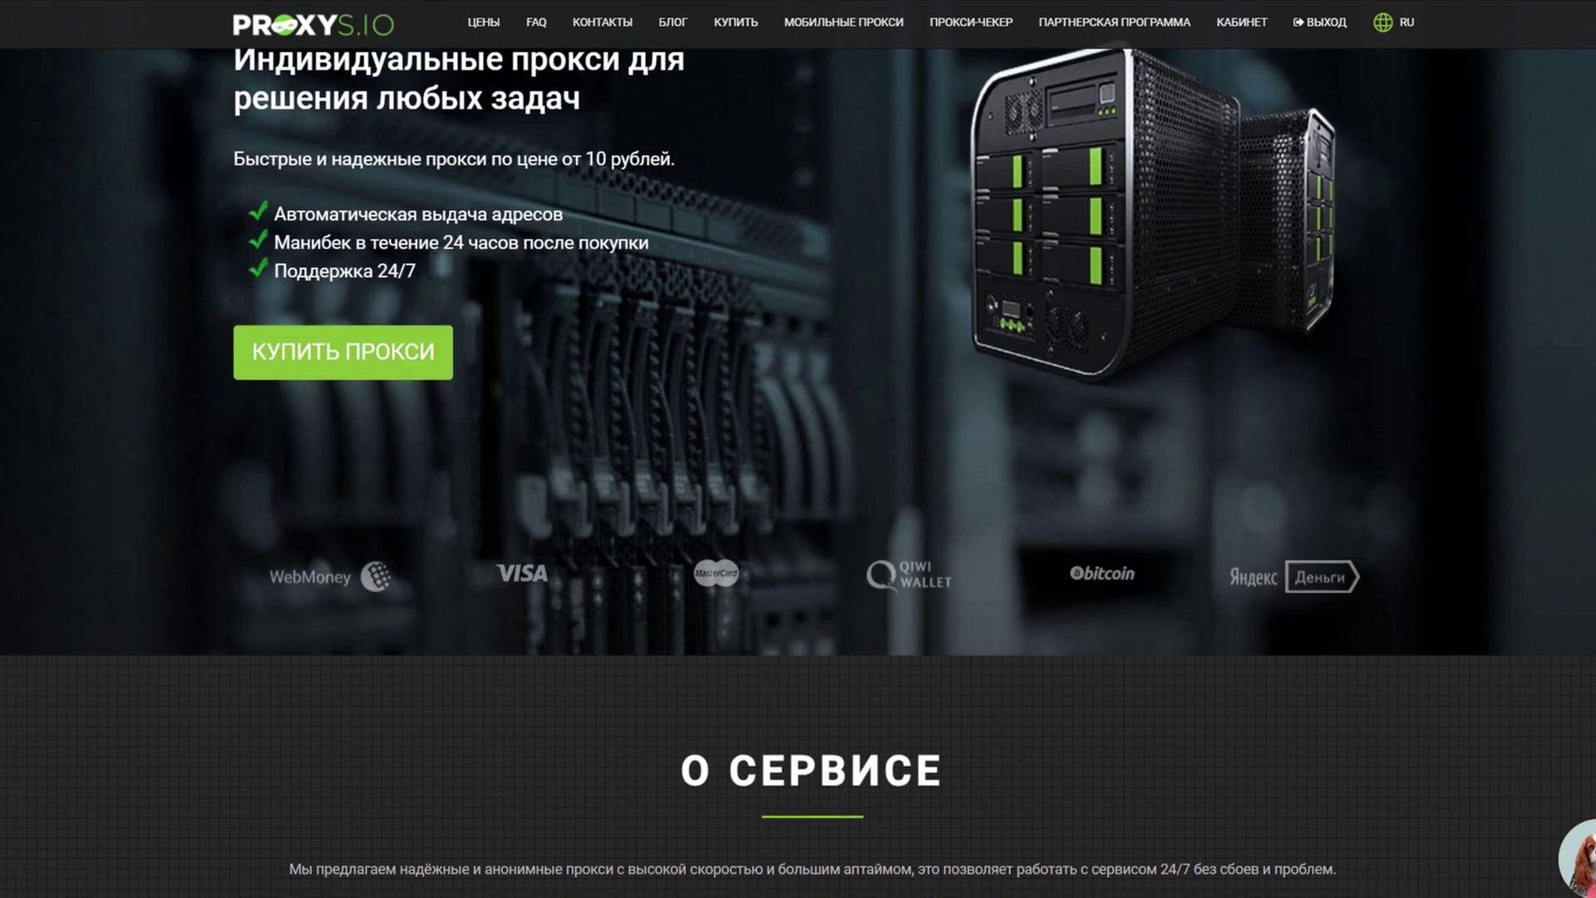
{"action": "scroll", "coordinate": [798, 416], "scroll_direction": "down", "scroll_amount": 1}
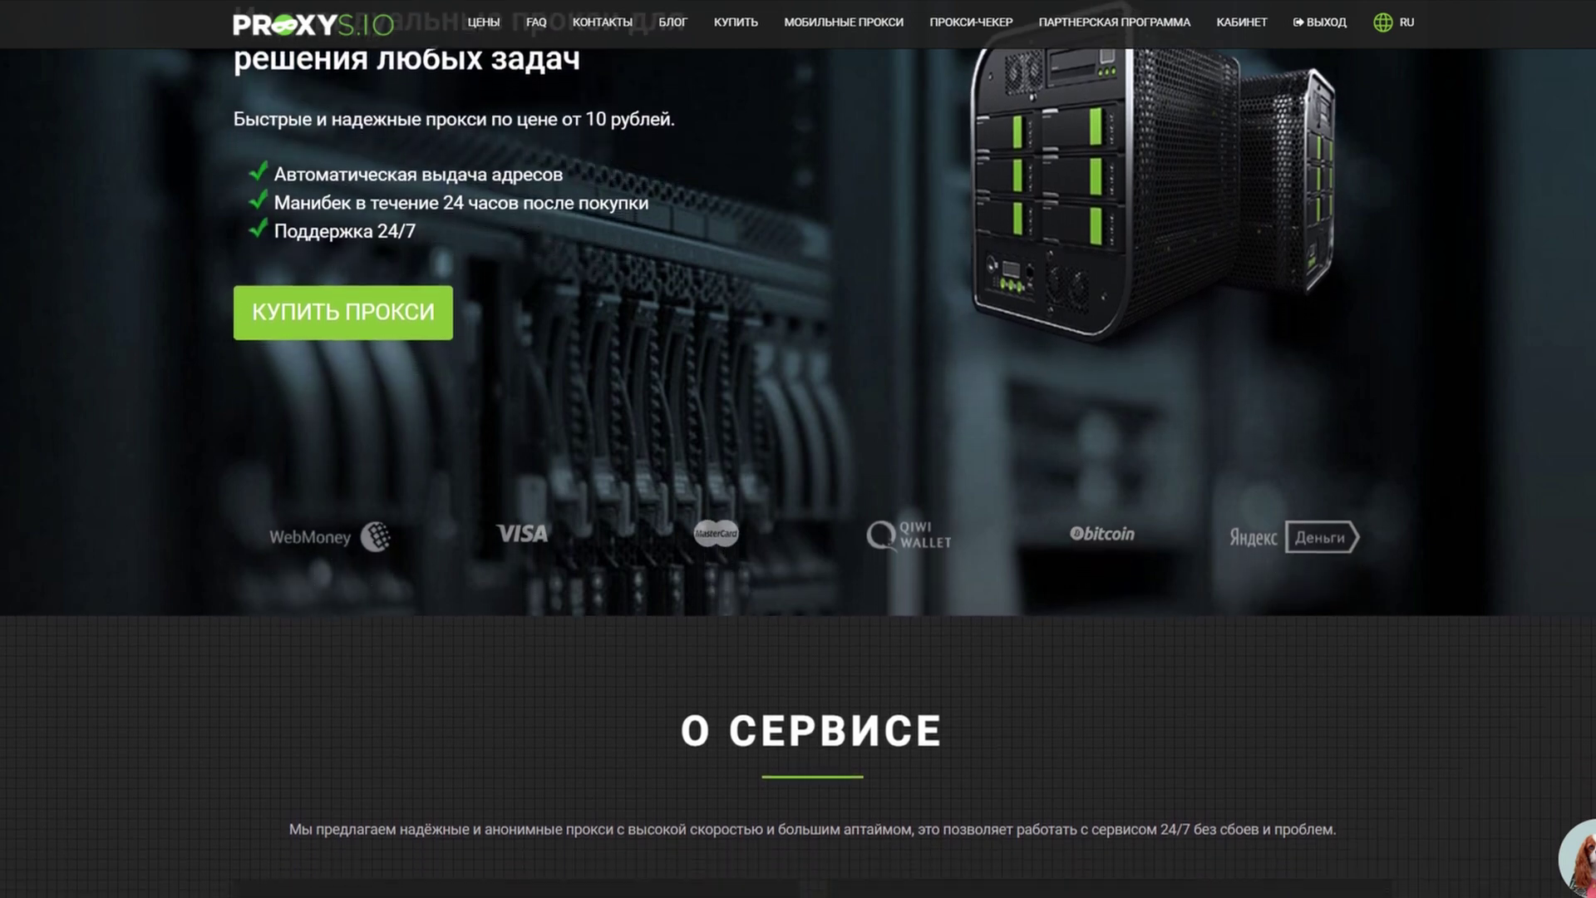
{"action": "scroll", "coordinate": [798, 415], "scroll_direction": "down", "scroll_amount": 1}
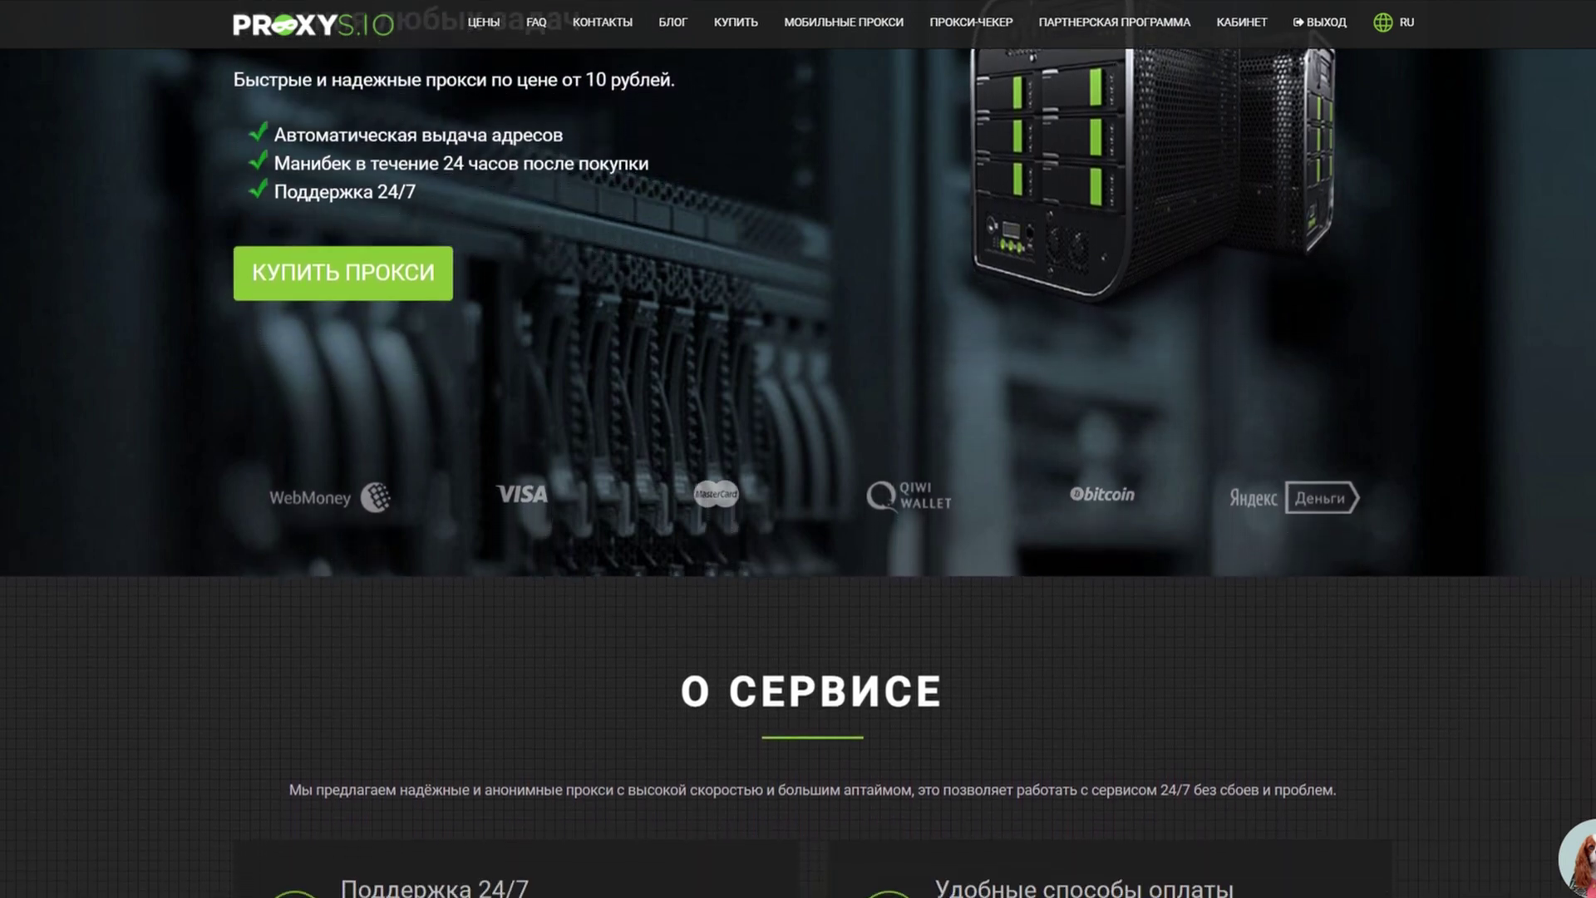
{"action": "scroll", "coordinate": [798, 415], "scroll_direction": "down", "scroll_amount": 1}
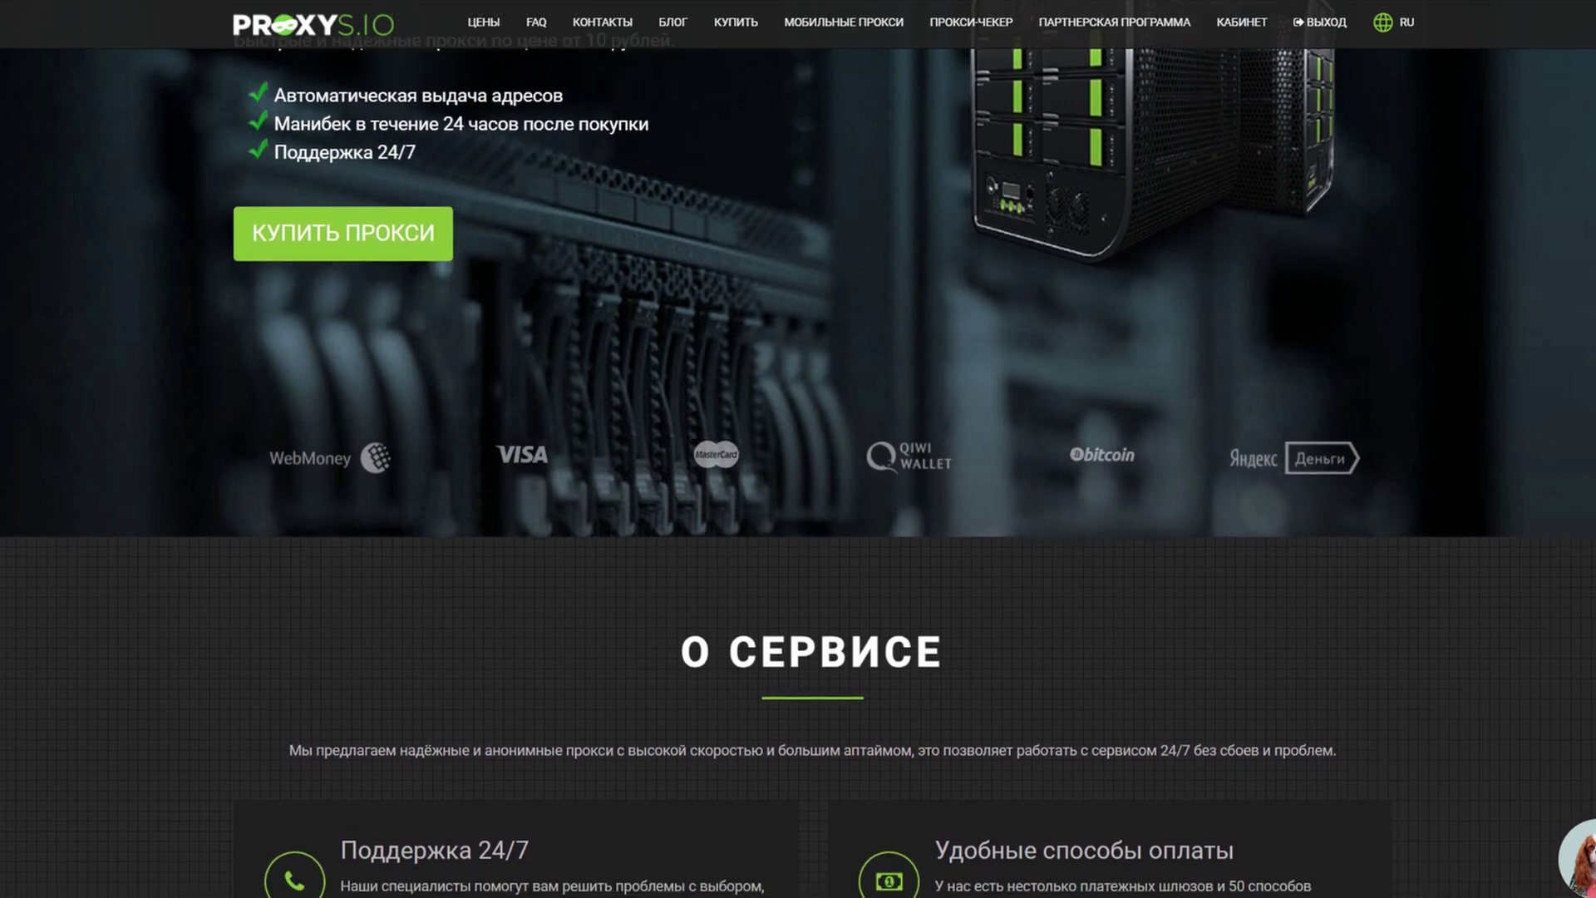
{"action": "scroll", "coordinate": [798, 415], "scroll_direction": "down", "scroll_amount": 1}
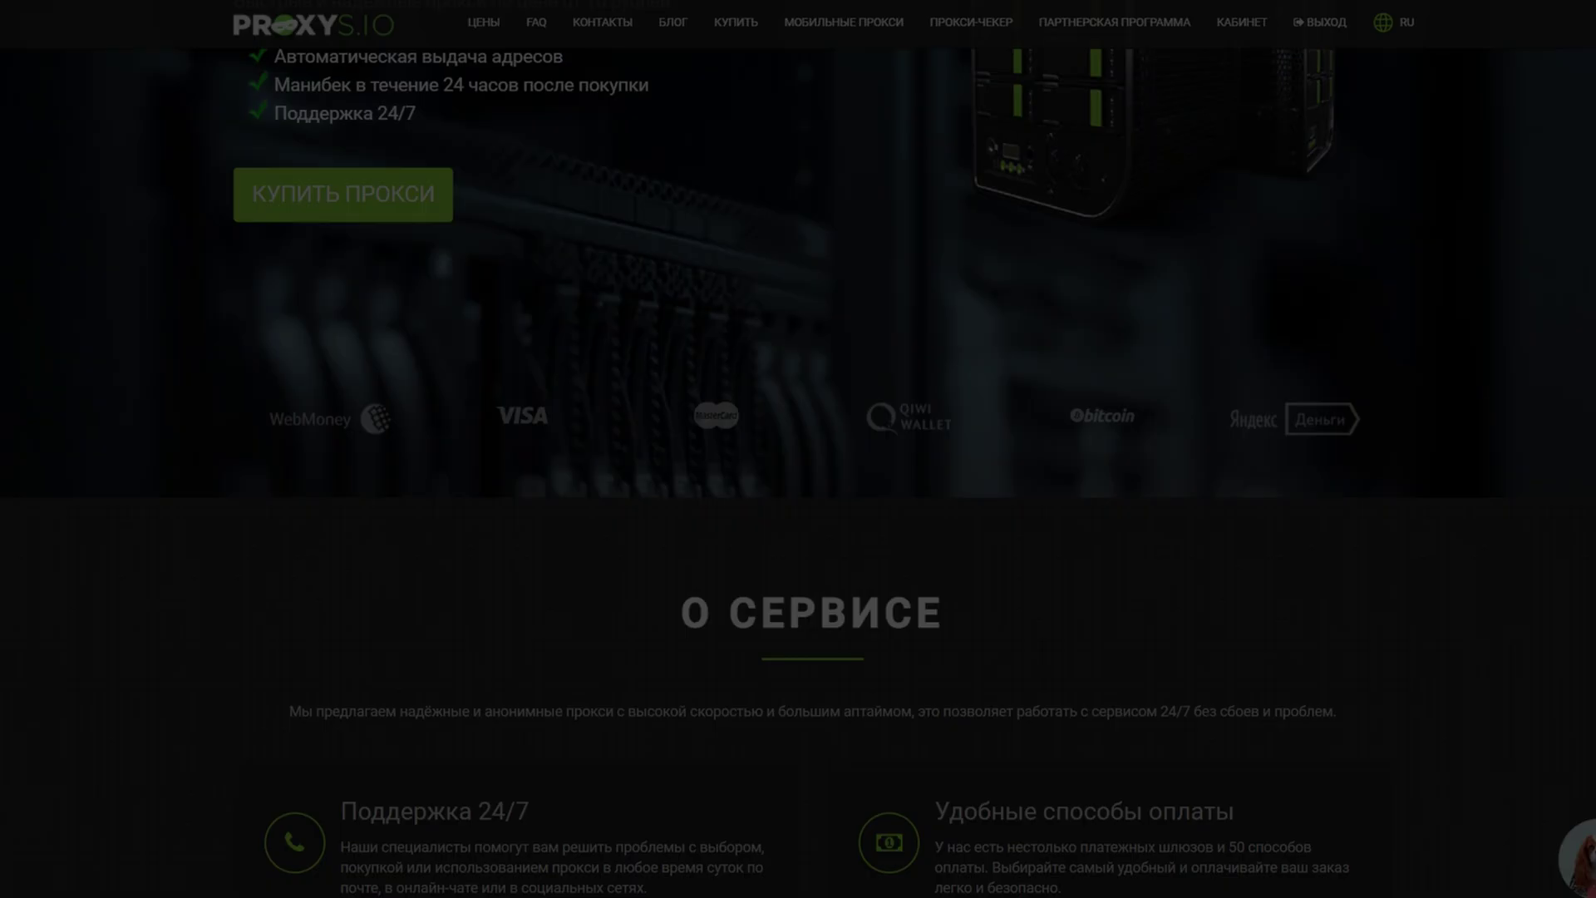